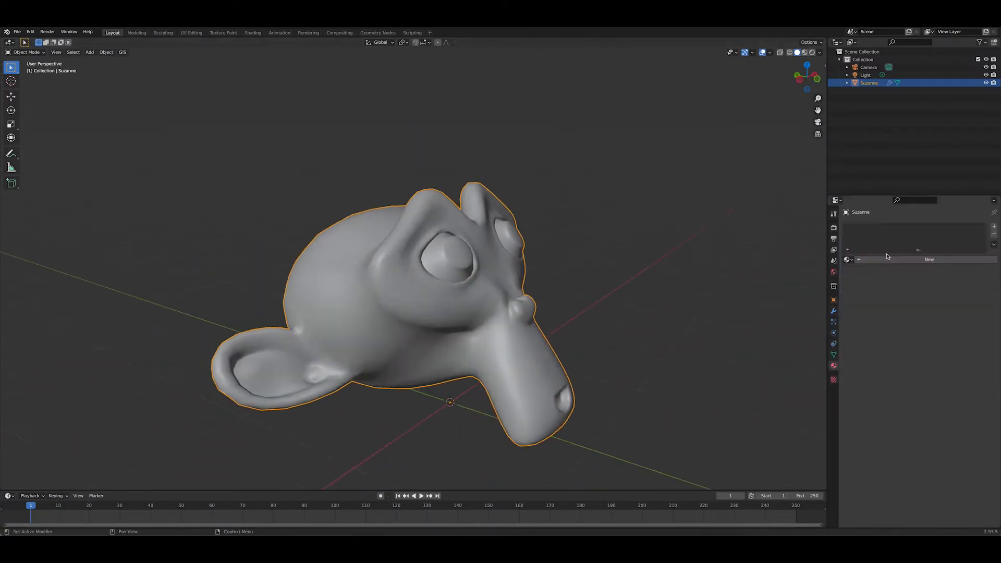
Texture Suzanne's new material with Rock028_4K_Color driving colour and a Bump node into Normal
click(904, 260)
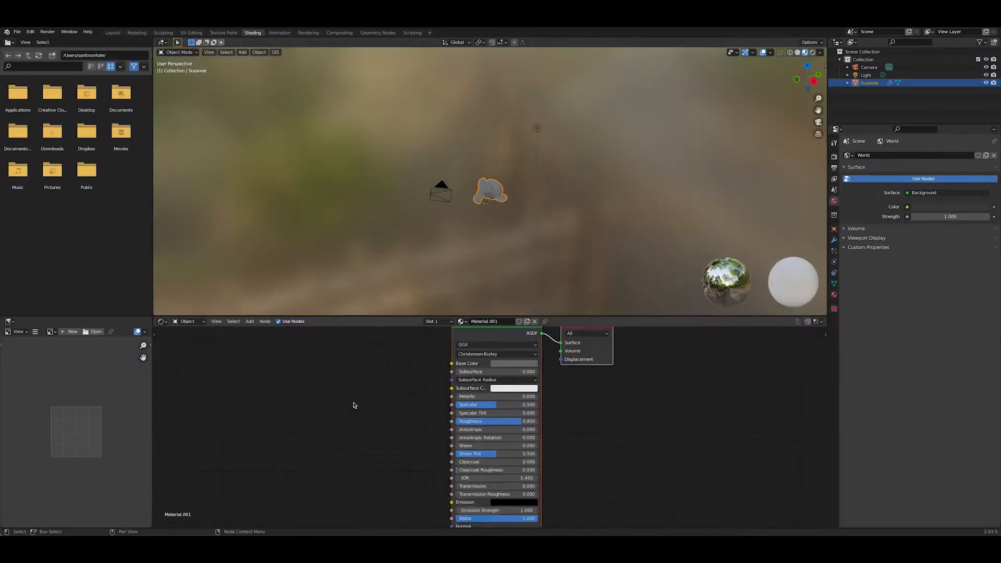
click(376, 398)
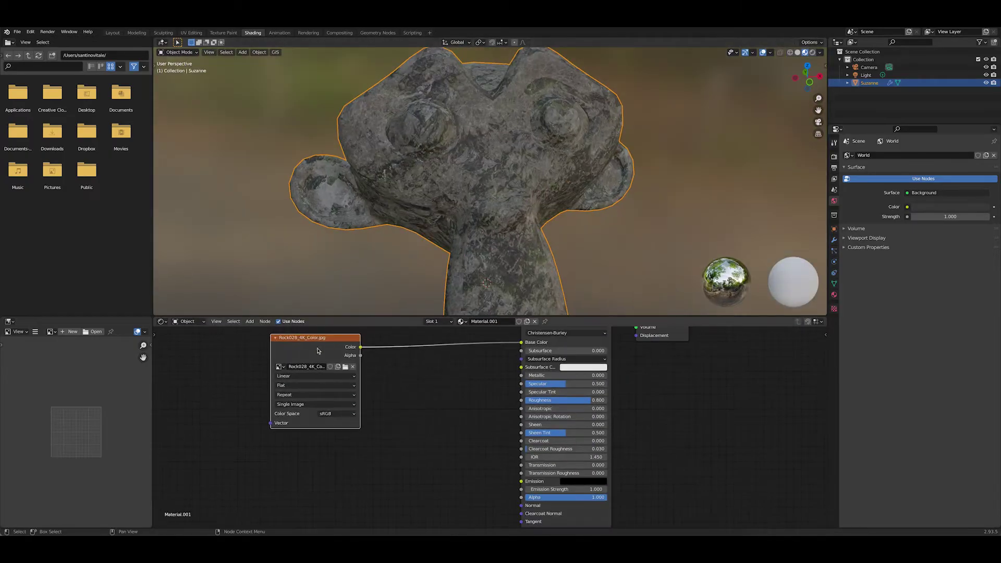
drag(360, 347, 391, 470)
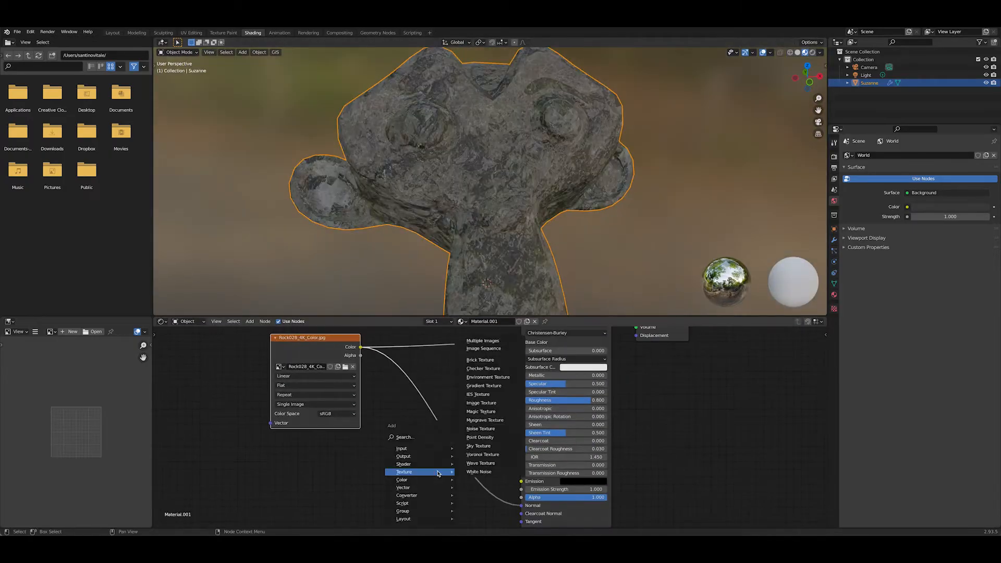
click(419, 473)
drag(579, 400, 551, 402)
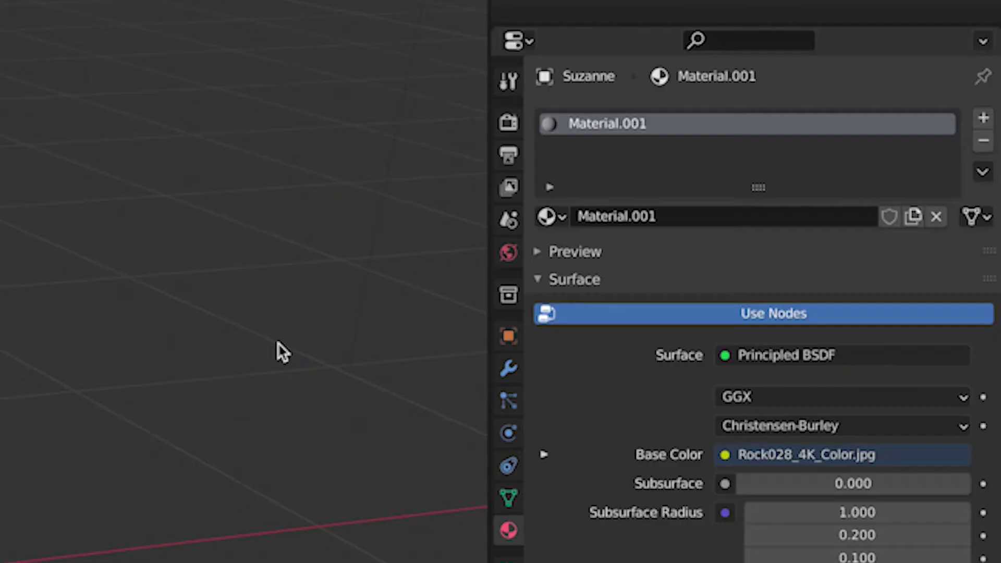
Rename the material to Rock
double_click(632, 224)
key(Return)
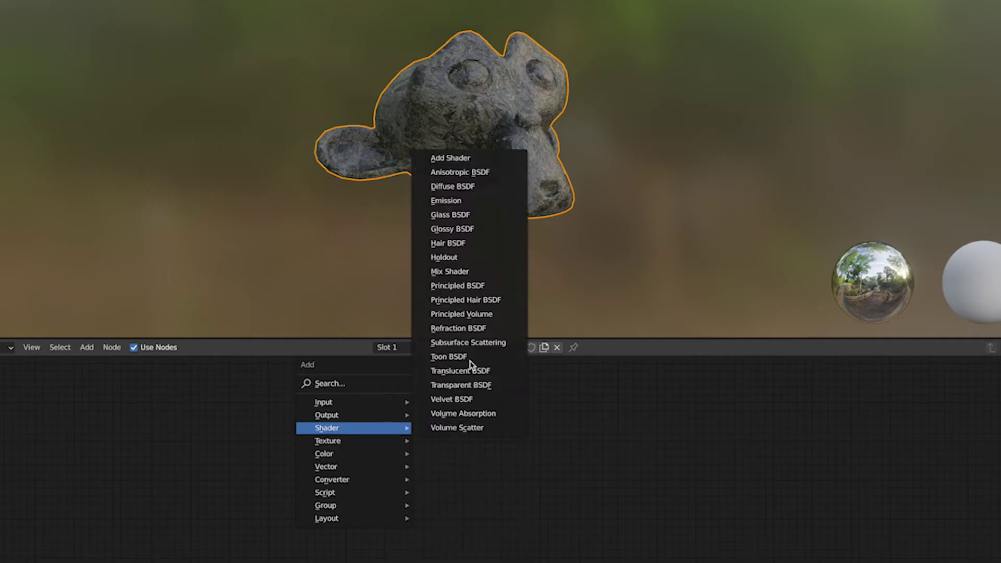
Add a Principled BSDF with a Noise Texture feeding its base colour
click(458, 285)
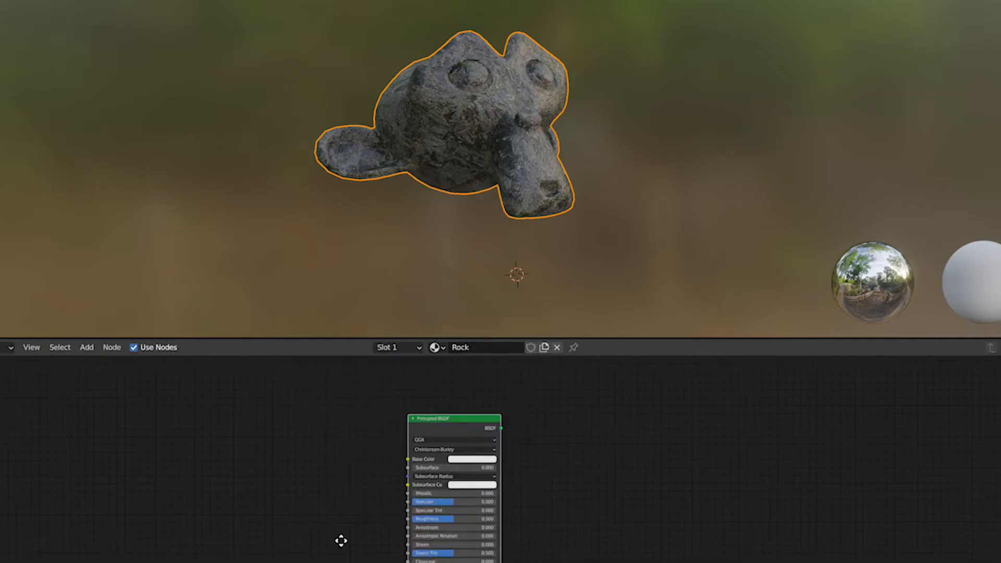
key(shift+a)
click(344, 366)
click(197, 452)
drag(250, 475, 462, 487)
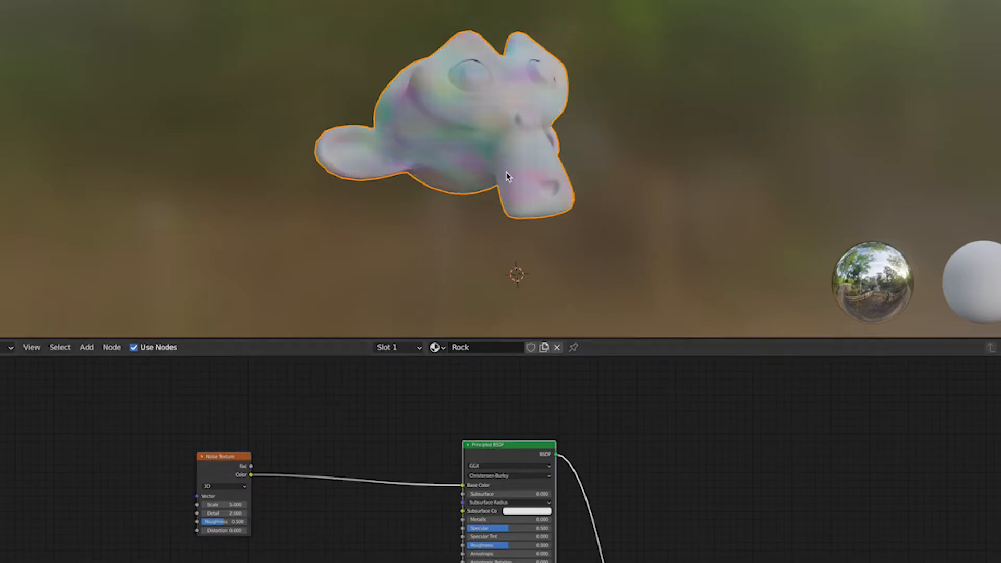
Insert a ColorRamp running from dark to green between the noise and the shader
key(shift+a)
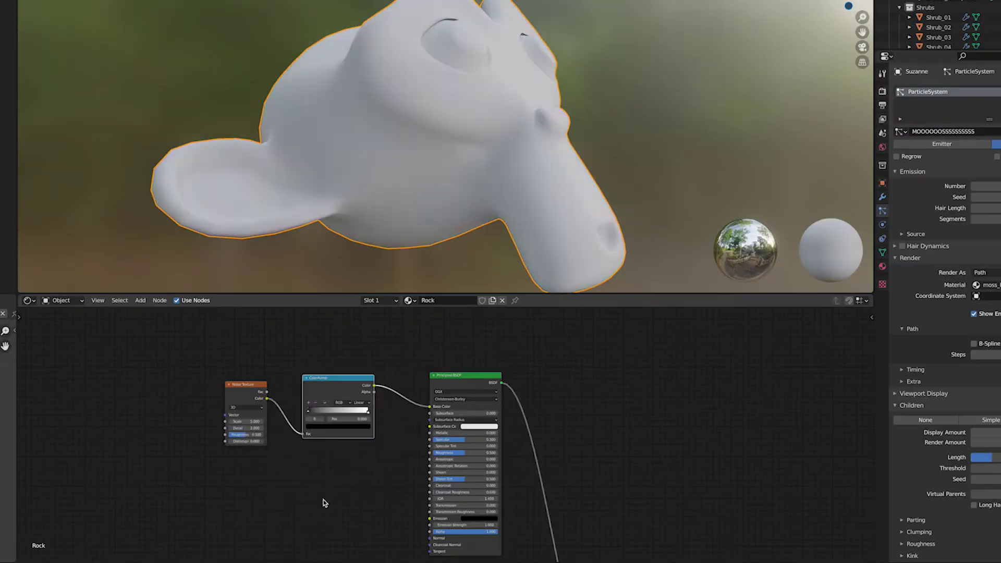
click(368, 458)
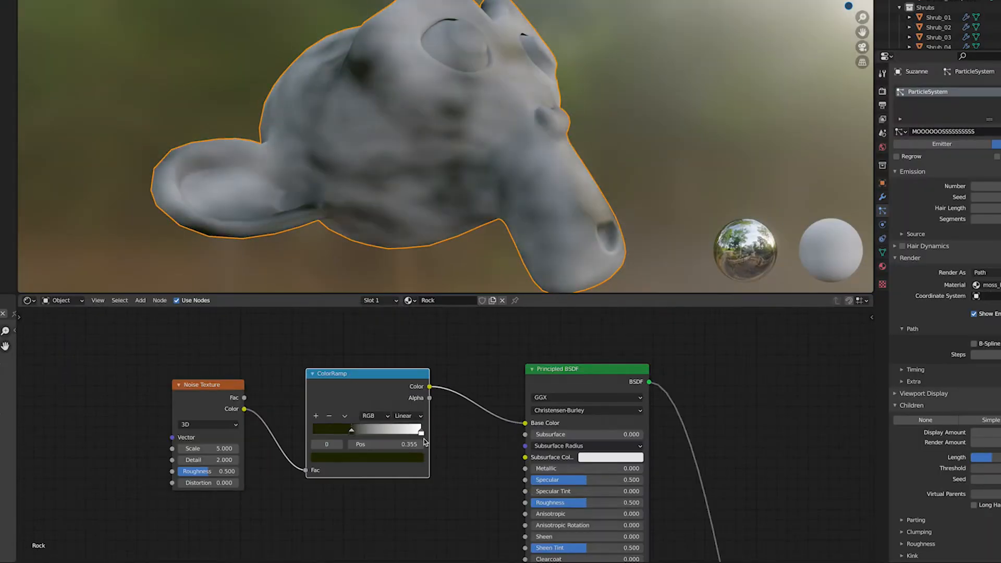
click(368, 457)
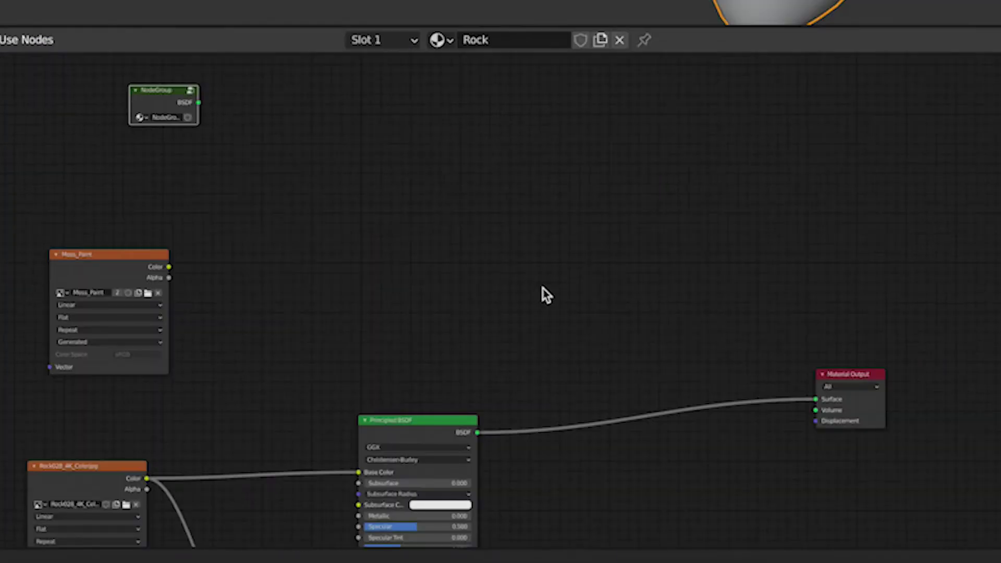
Mix the rock shader with the moss node group through a Mix Shader, factor 0 so only rock shows
key(shift+a)
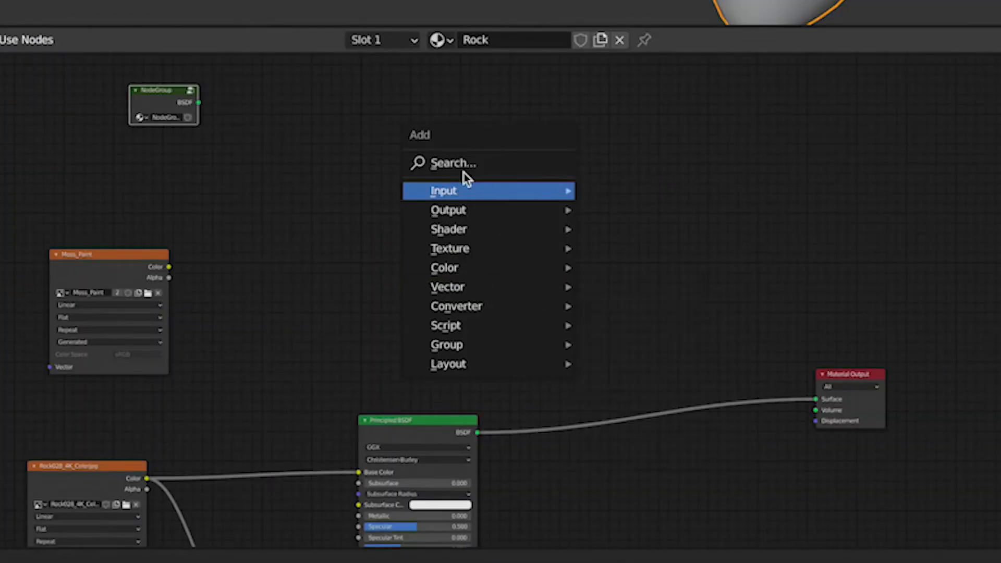
click(465, 166)
text(mix)
click(483, 224)
click(697, 415)
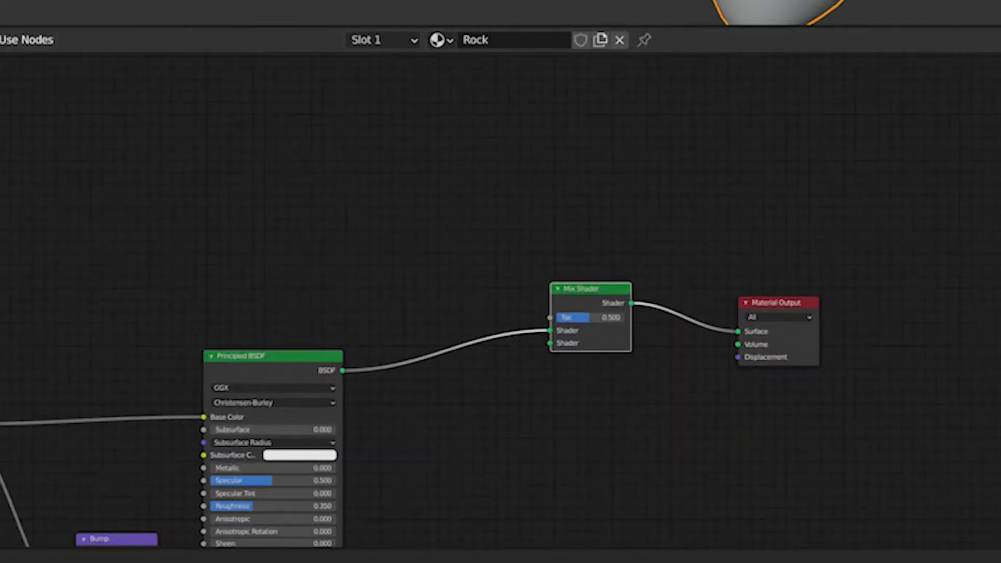
drag(311, 188, 544, 404)
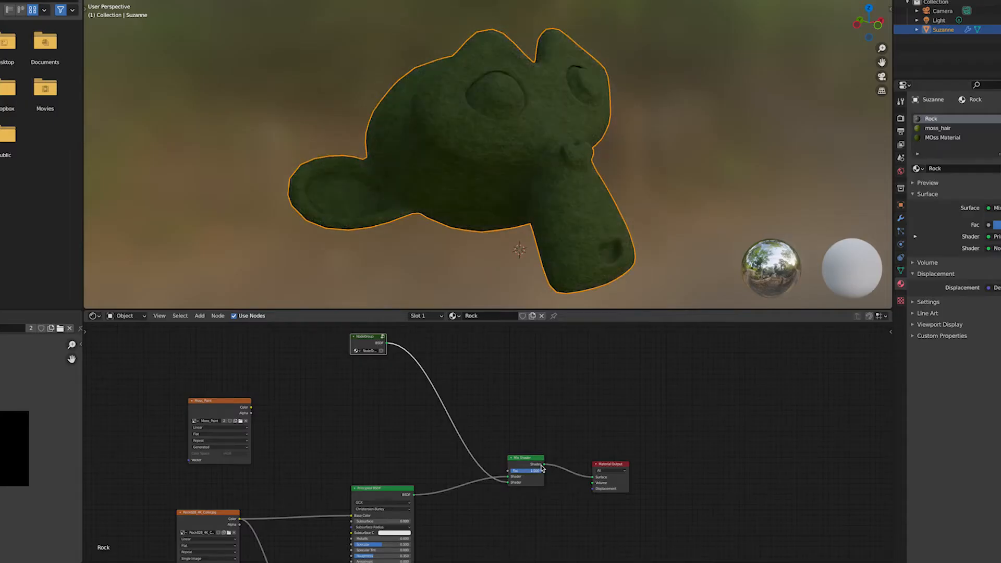
middle_drag(547, 157, 577, 138)
mouse_move(539, 470)
mouse_down()
mouse_move(510, 470)
mouse_move(431, 431)
mouse_up()
scroll(528, 503, up, 2)
scroll(528, 503, up, 2)
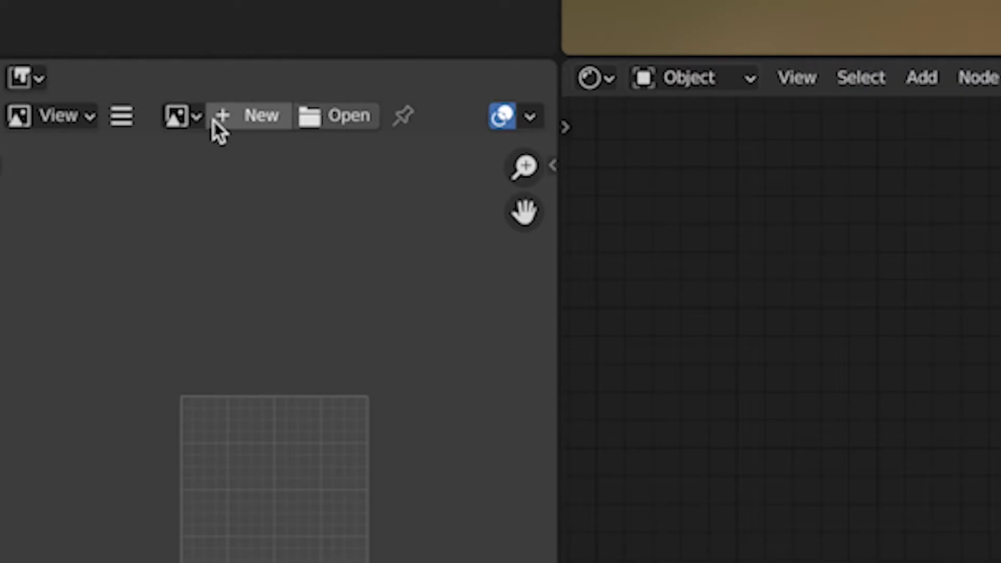
Create a blank black 1024-px image and name it Moss_Paint
click(248, 118)
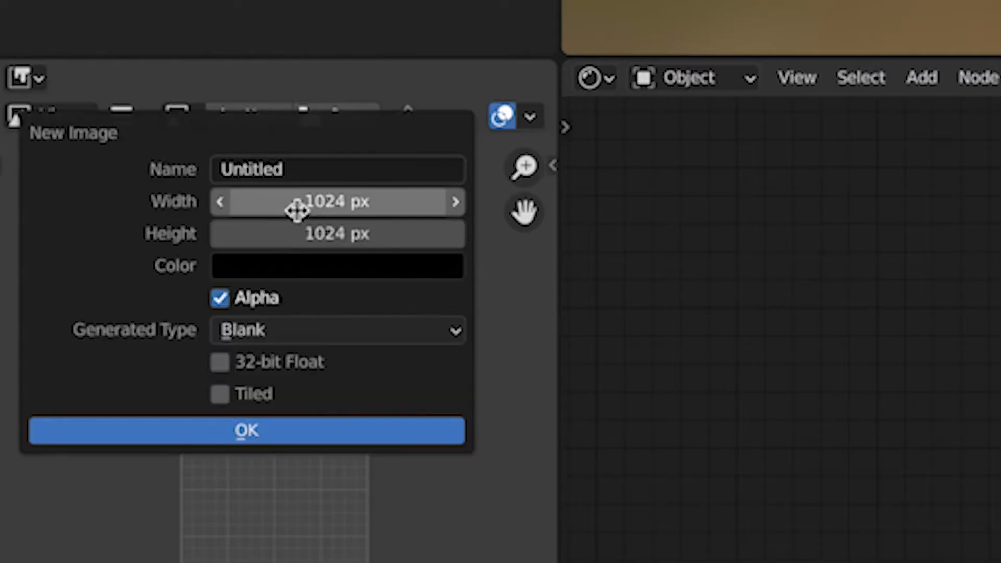
drag(297, 210, 297, 233)
text(2048)
click(234, 437)
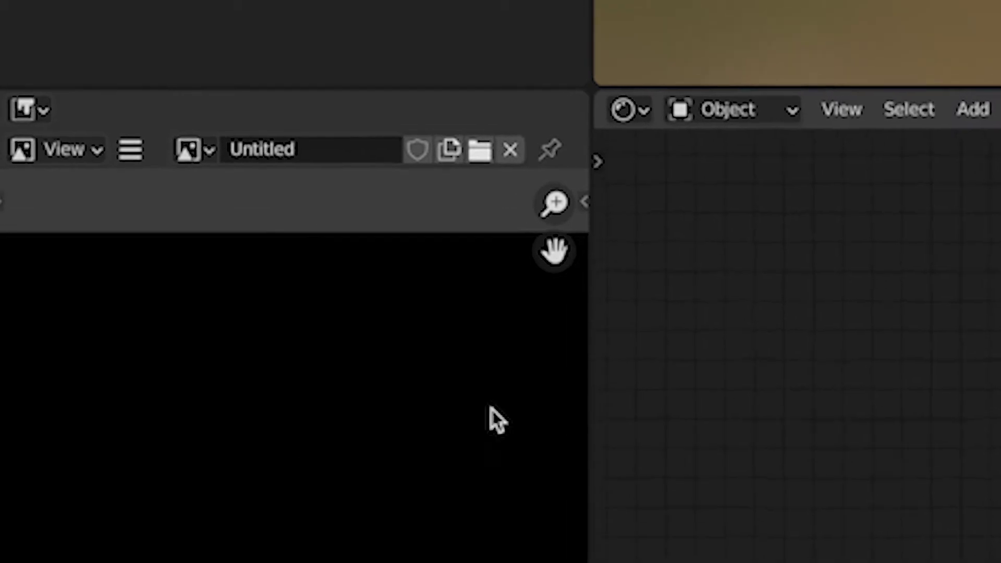
click(336, 175)
text(Moss_Pain)
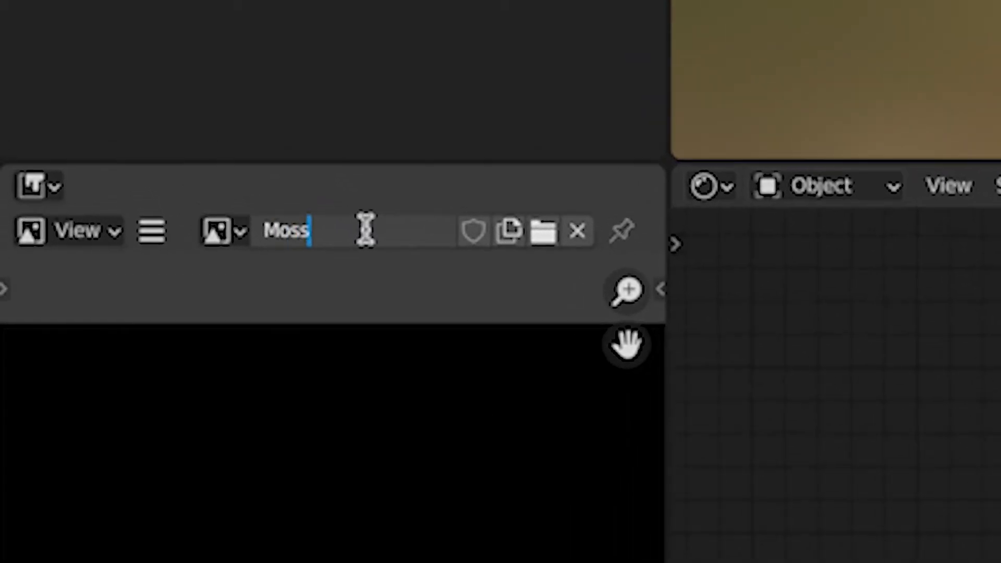
text(t)
key(Return)
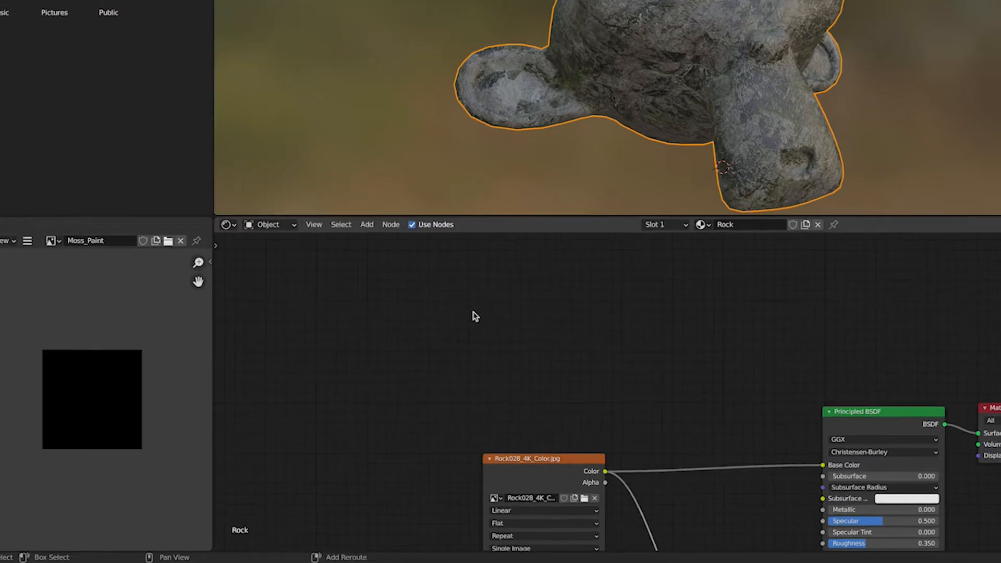
Load Moss_Paint into a new Image Texture node and preview it on Suzanne
key(shift+a)
click(419, 315)
click(249, 245)
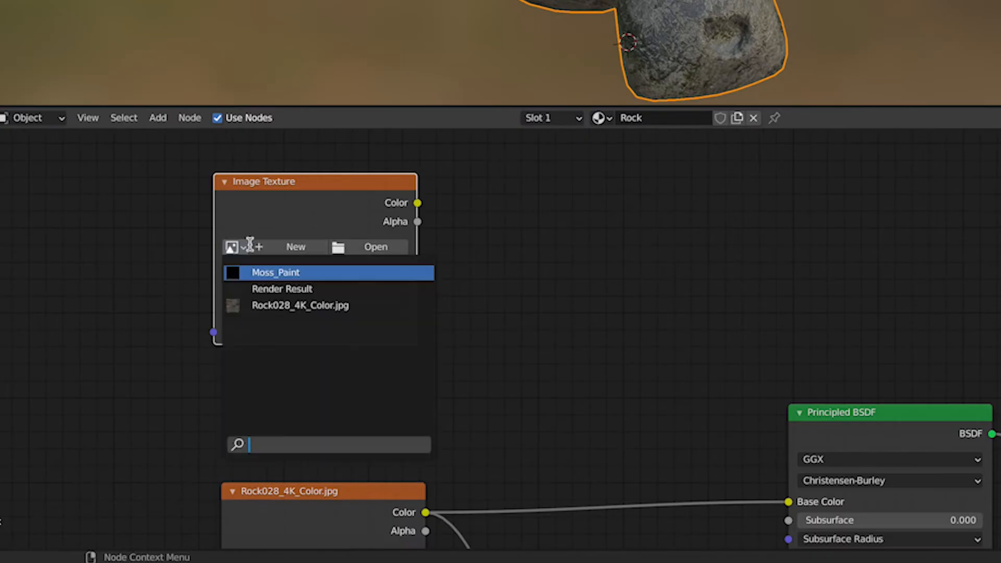
click(278, 273)
ctrl+shift+click(399, 313)
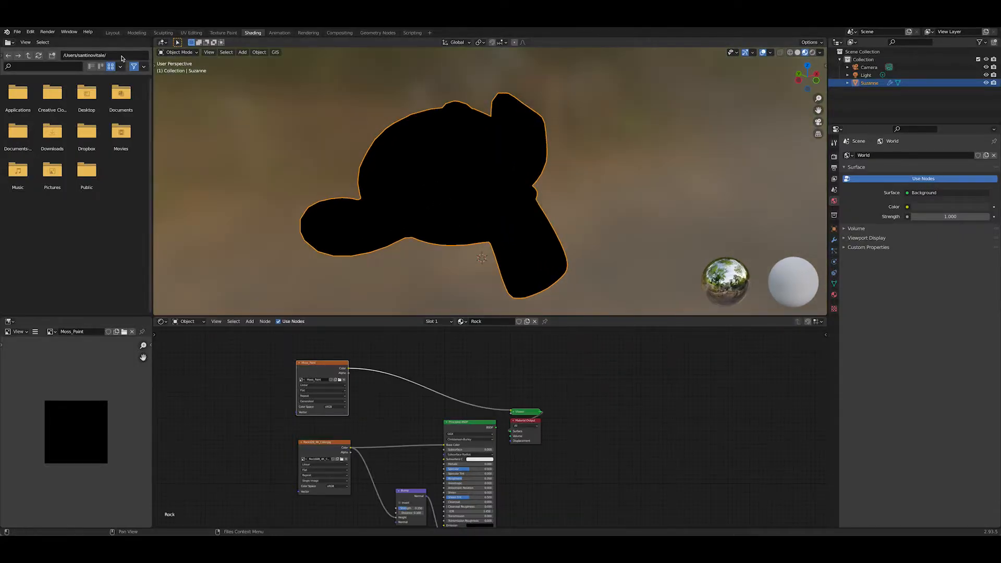
In Texture Paint mode, stroke a white line and loop across Suzanne's head
click(112, 32)
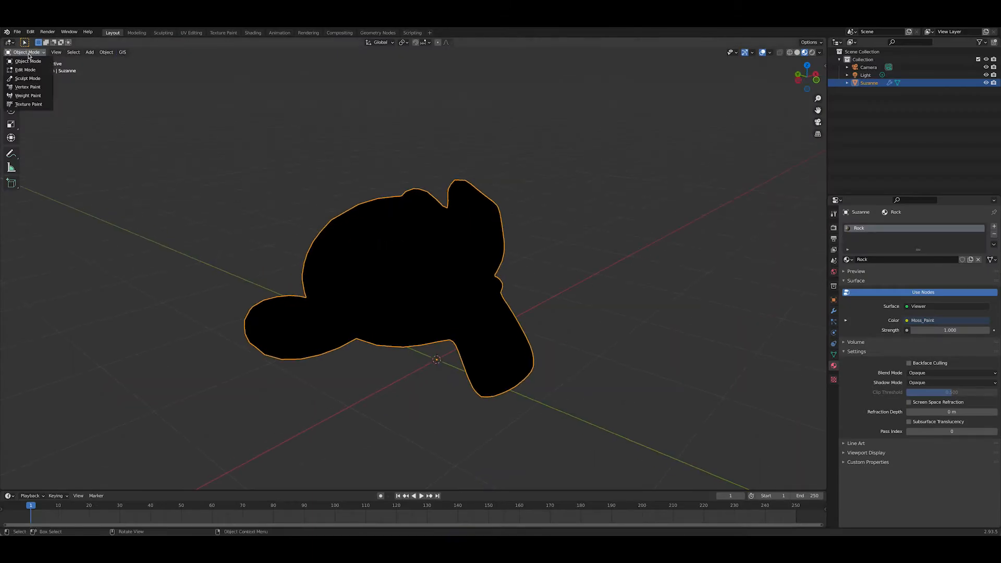
click(44, 107)
middle_drag(432, 299, 324, 272)
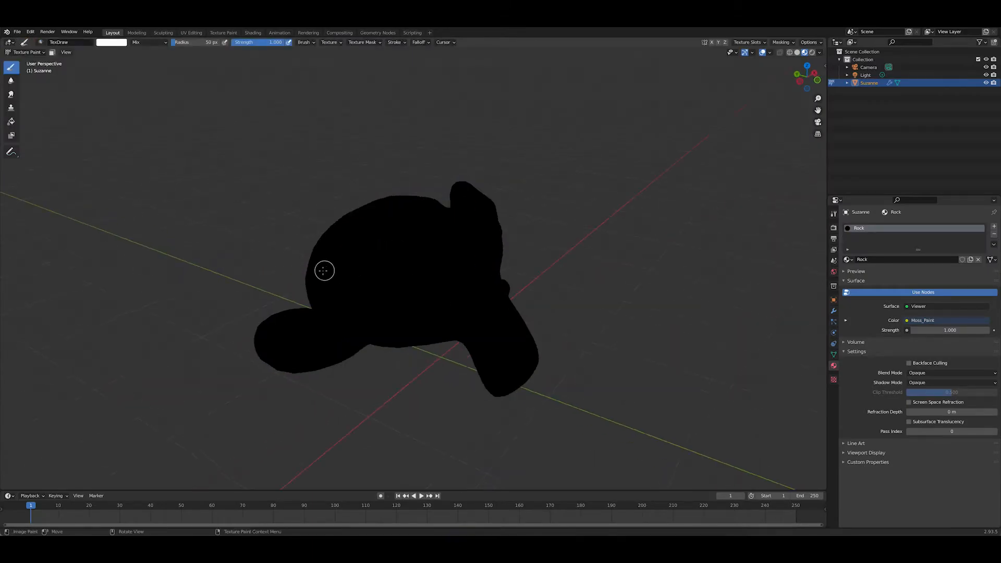
drag(325, 271, 466, 290)
drag(342, 298, 401, 221)
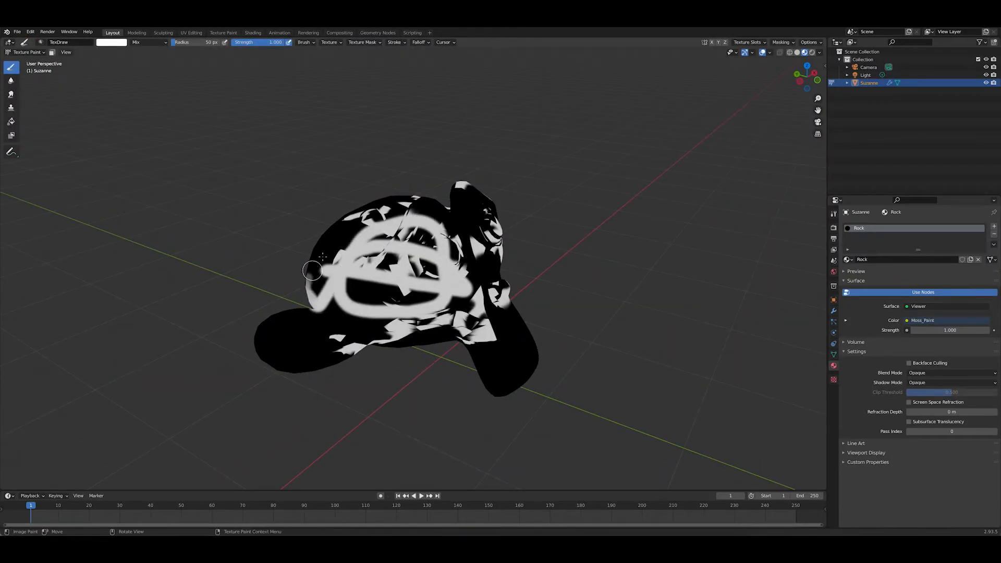
middle_drag(484, 297, 439, 258)
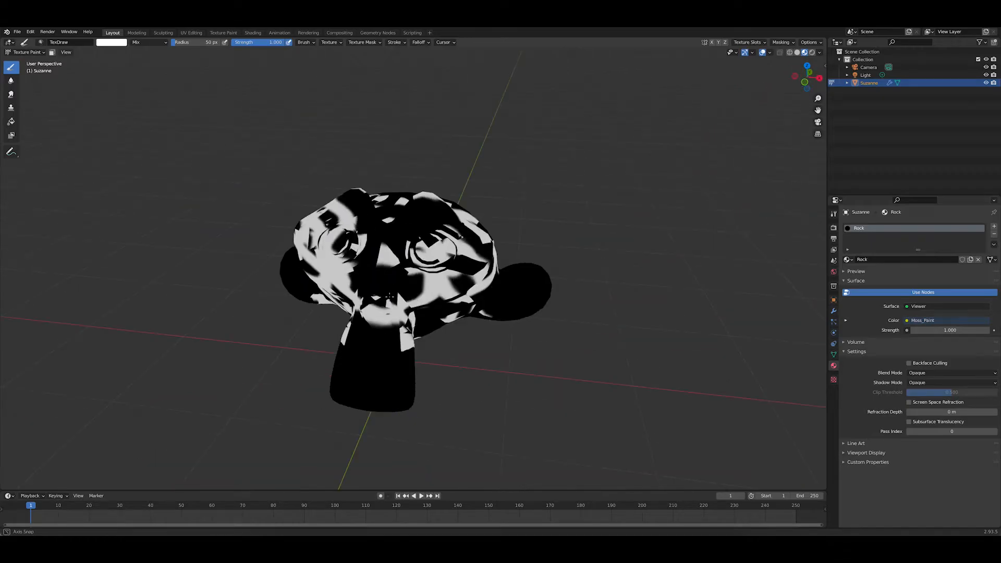
Undo the strokes so the mask is black, return to Object Mode and show the mesh data
key(ctrl+z)
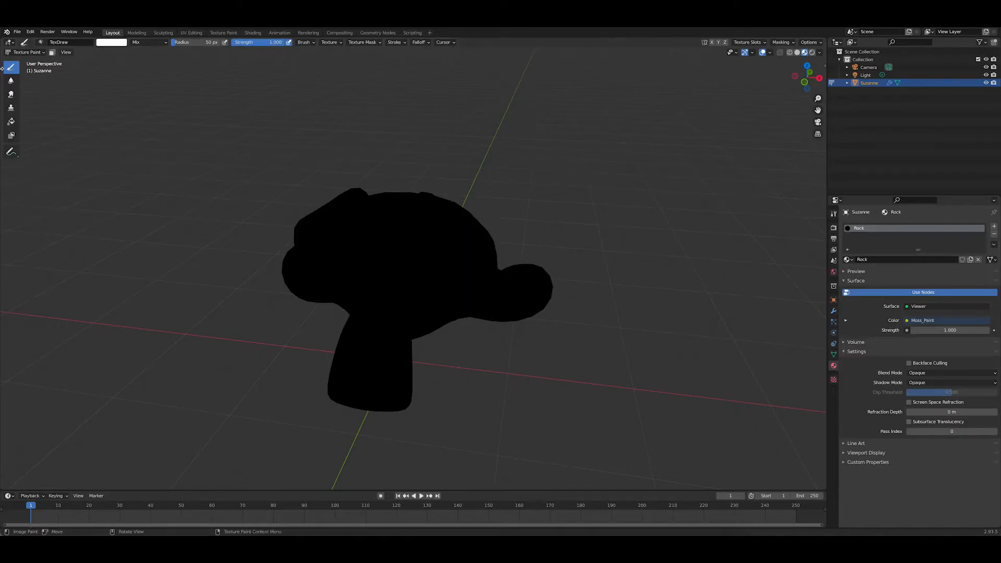
key(ctrl+Tab)
click(833, 354)
Add a second UV map named Moss and make it the render-active map
click(858, 330)
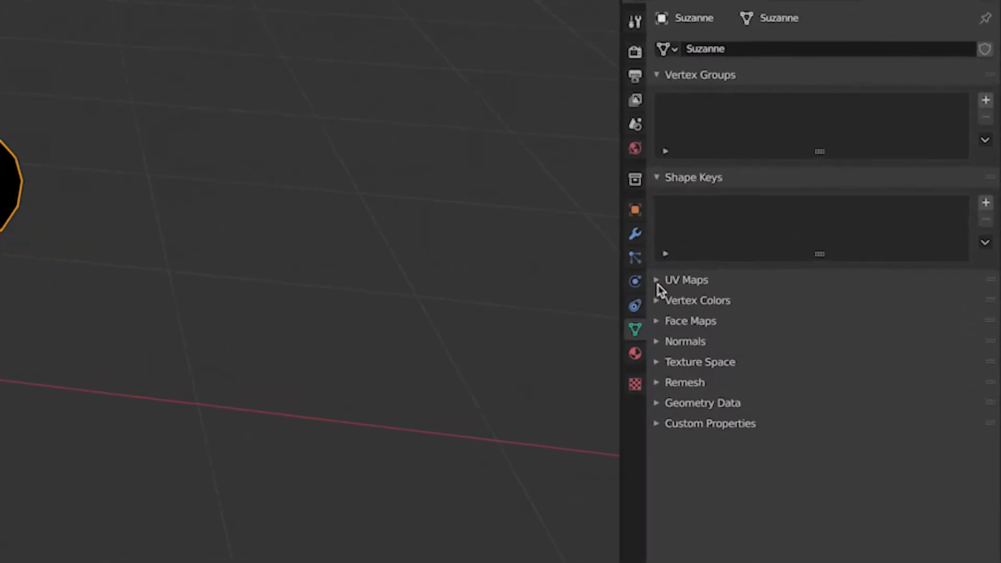
click(983, 290)
double_click(639, 319)
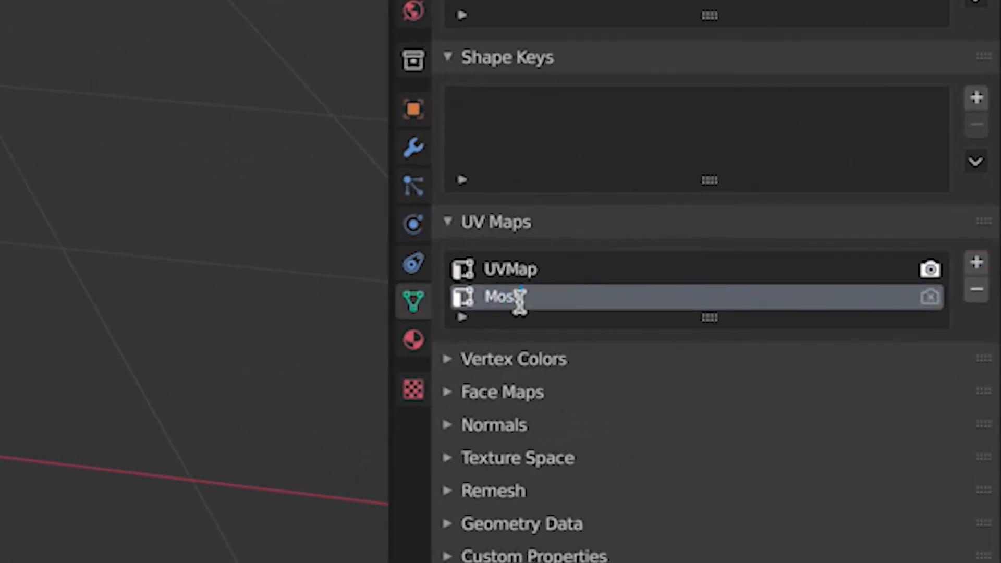
click(930, 297)
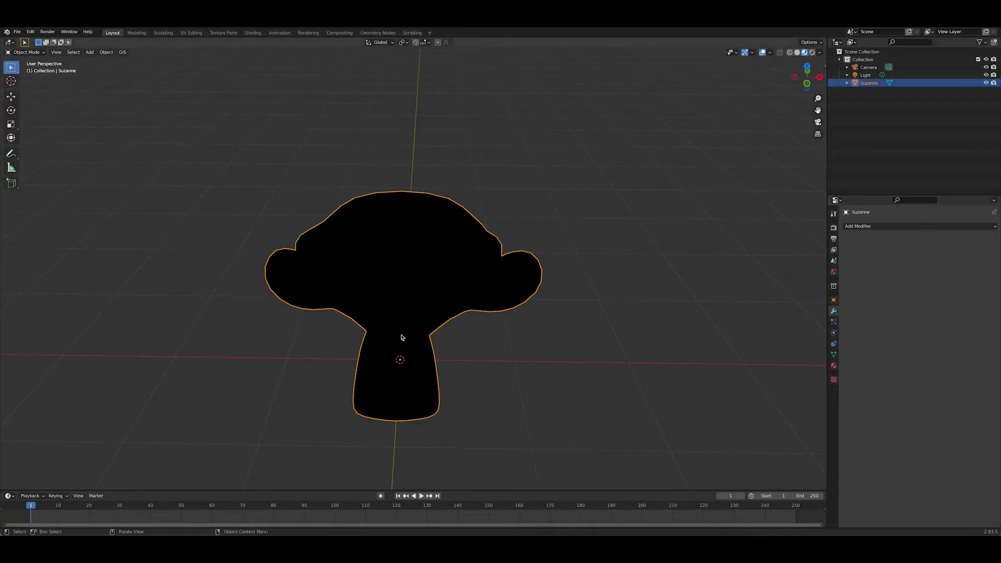
Unwrap Suzanne into the Moss map with Smart UV Project and check the layout
key(Tab)
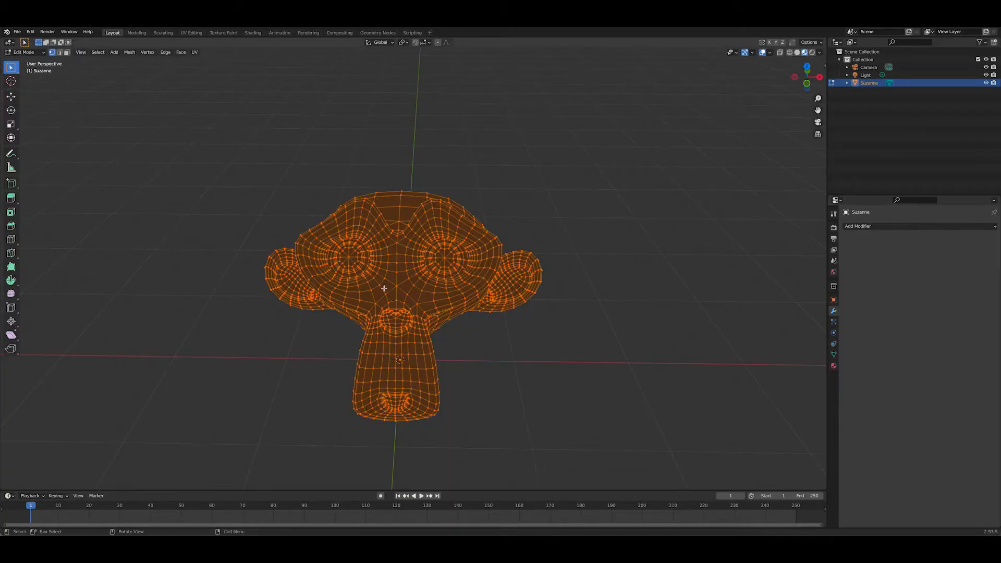
key(u)
click(375, 233)
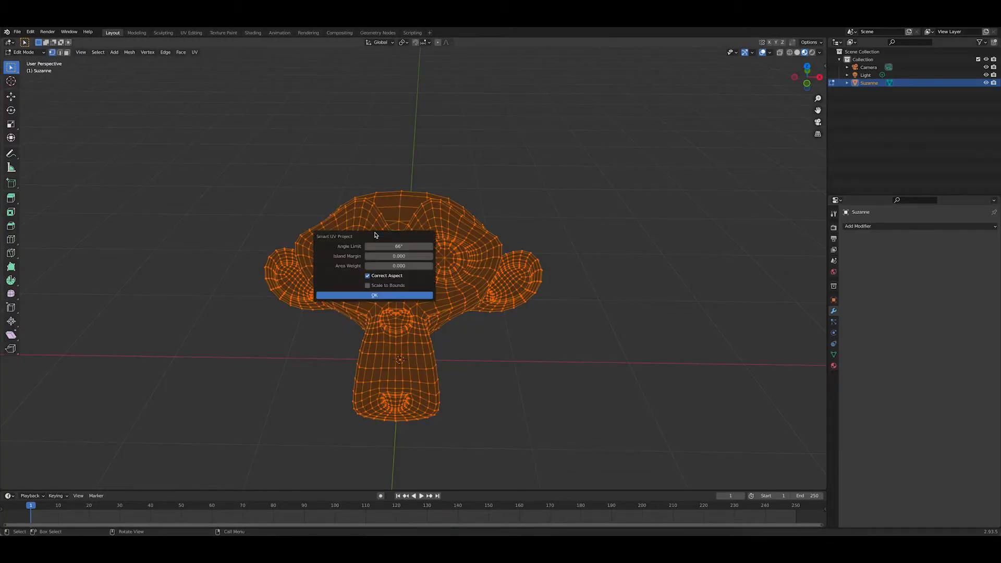
click(361, 294)
click(191, 31)
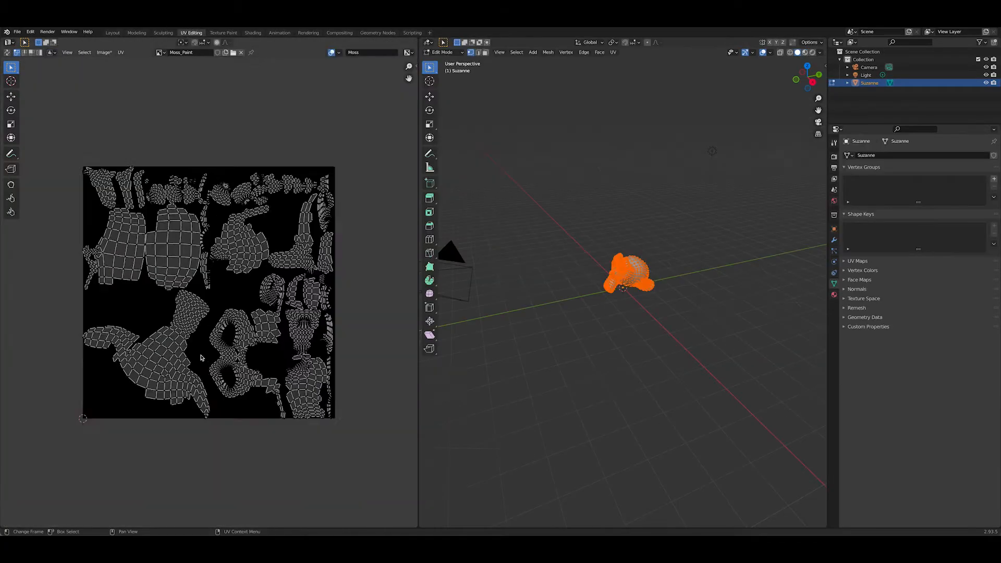
scroll(291, 285, up, 2)
scroll(291, 285, down, 2)
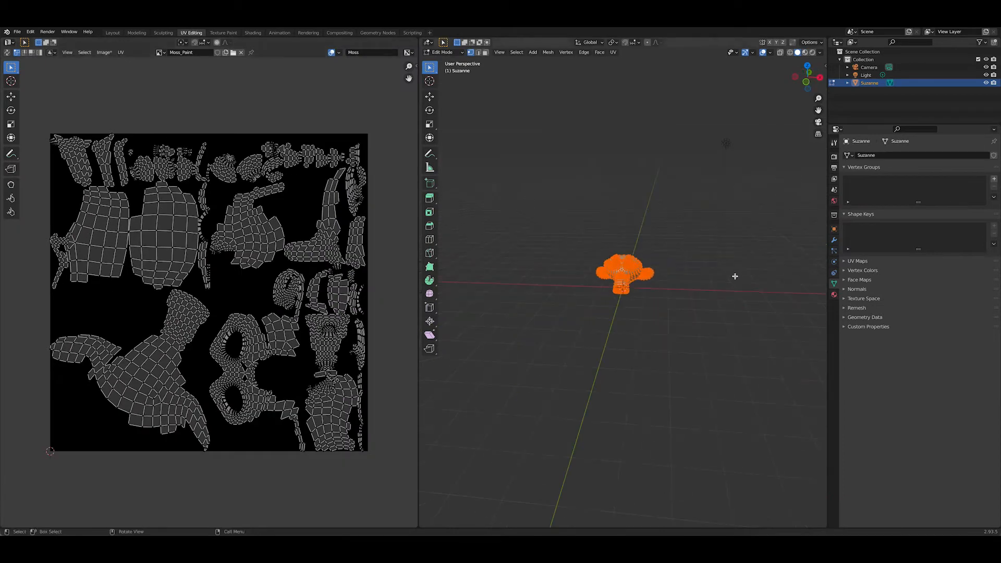
scroll(735, 276, up, 5)
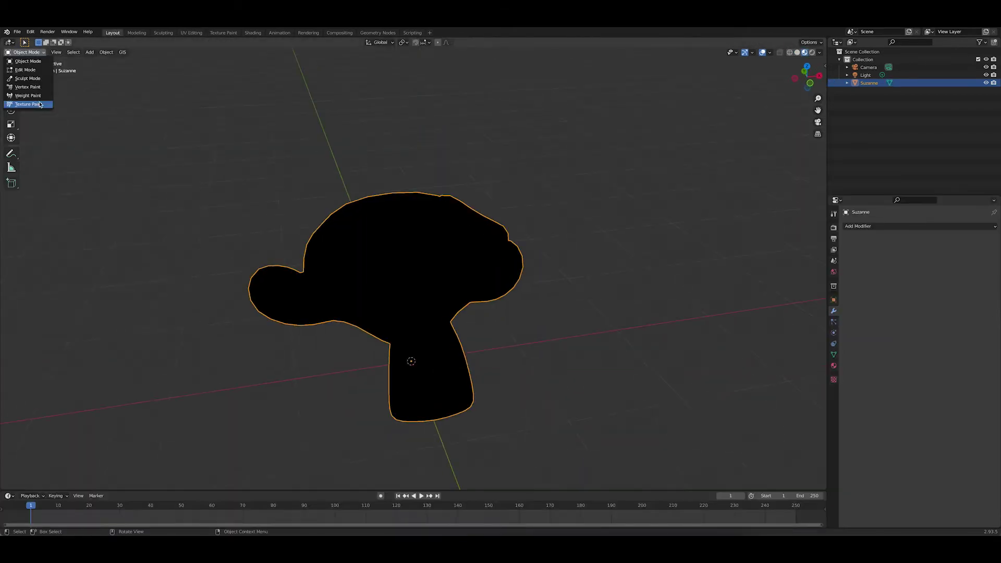
Paint white strokes and a loop onto Suzanne's mask in Texture Paint mode
click(29, 105)
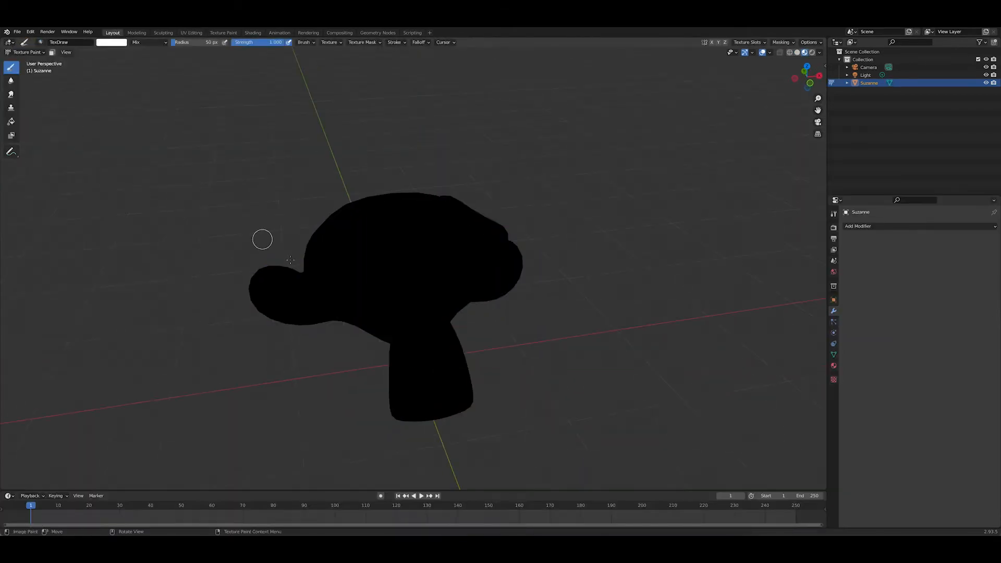
mouse_move(317, 292)
mouse_down()
mouse_move(427, 410)
mouse_move(262, 278)
mouse_up()
middle_drag(407, 255, 480, 249)
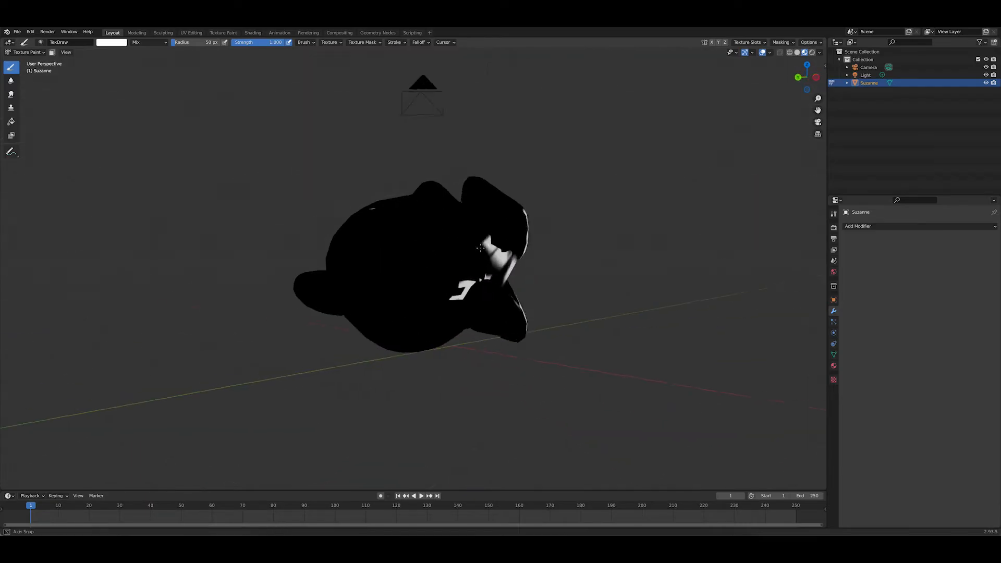
drag(413, 254, 407, 291)
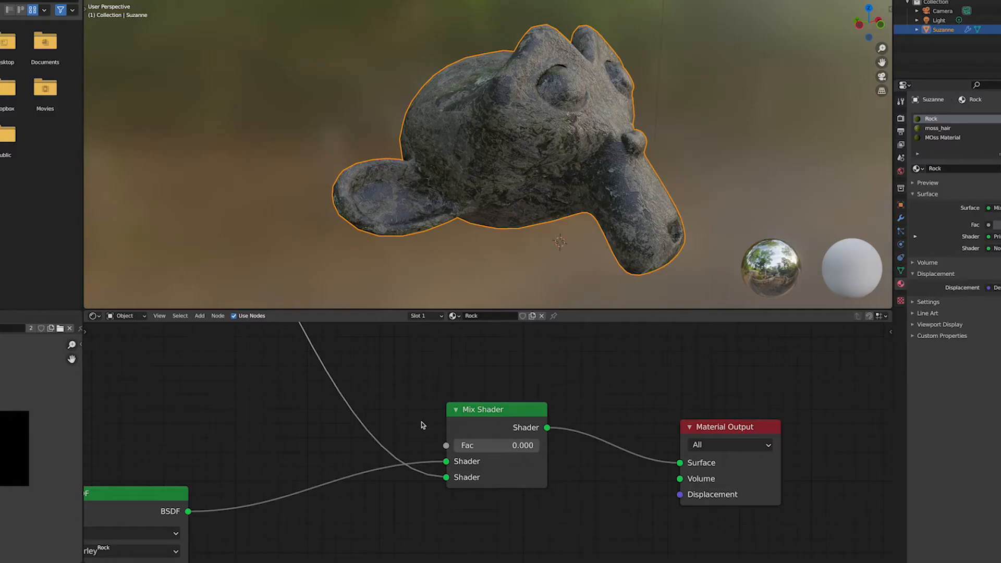
Feed the Moss_Paint colour into the Mix Shader factor and relabel the node Moss MATTE
middle_drag(386, 408, 440, 436)
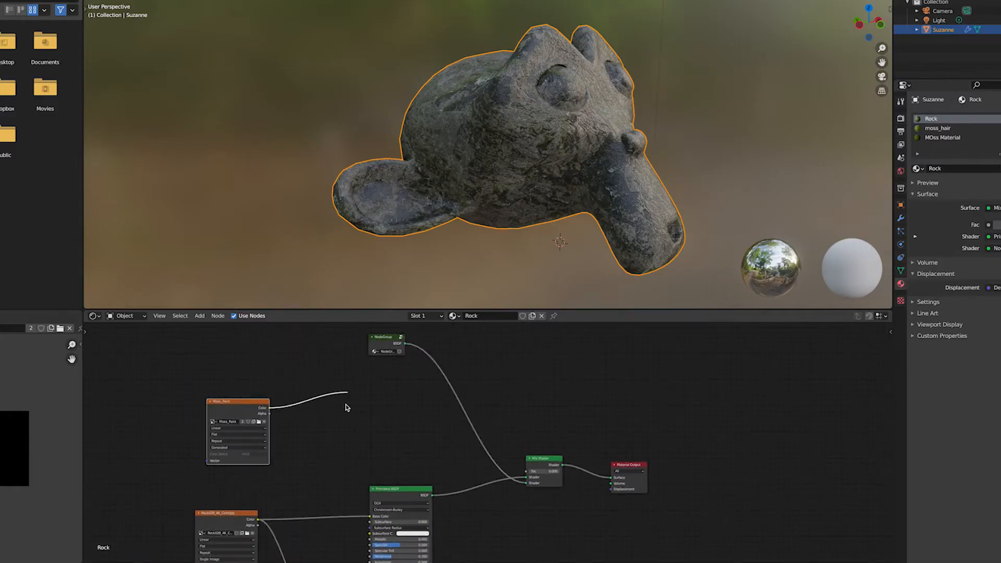
drag(482, 456, 530, 474)
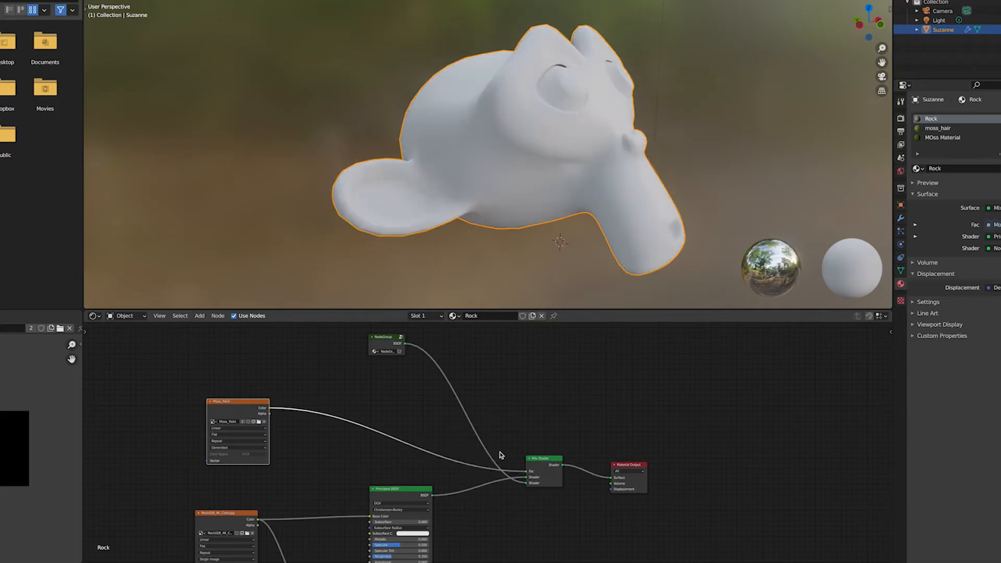
right_click(340, 403)
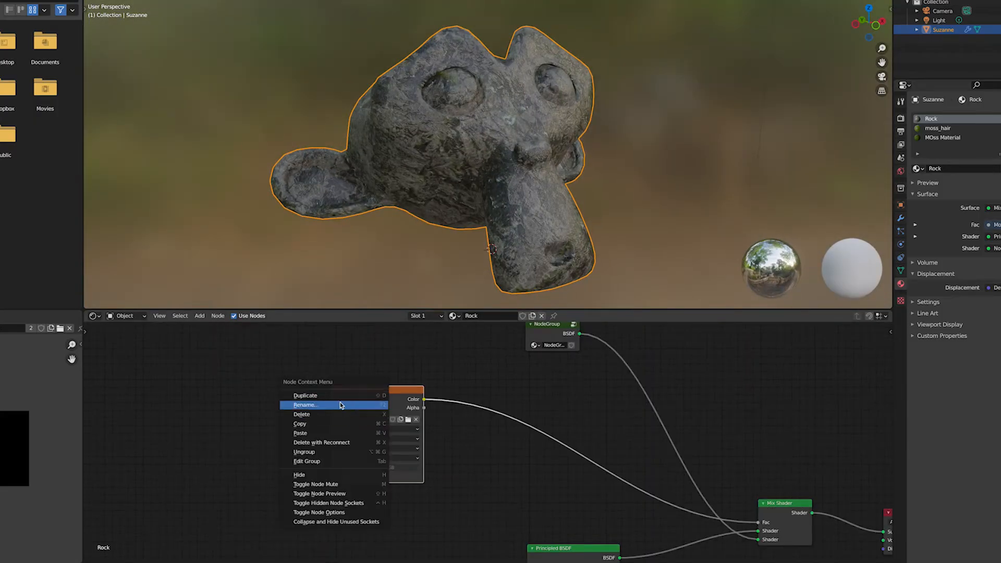
click(347, 402)
key(Return)
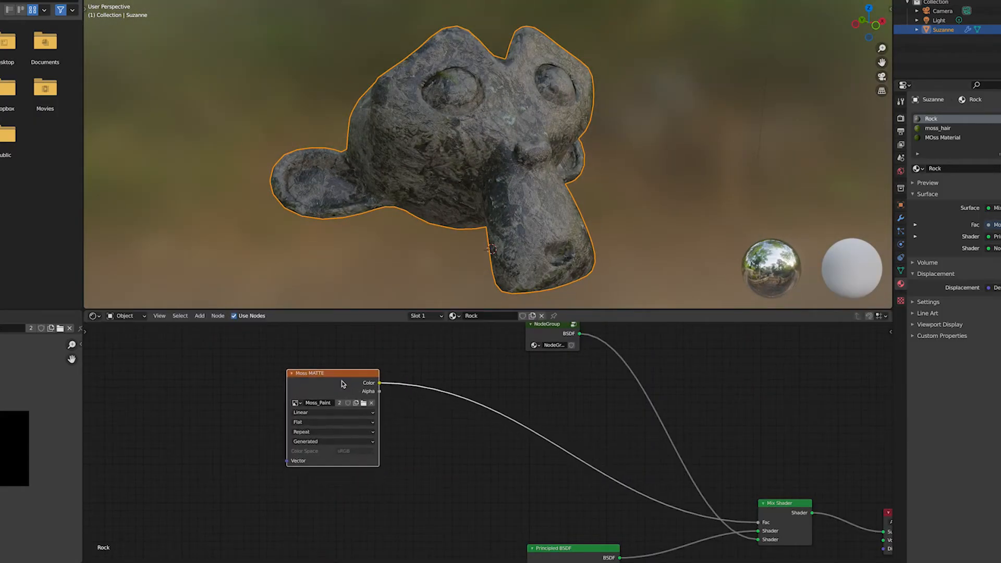
Add a UV Map node set to the Moss map to drive the mask texture
key(shift+a)
text(uv)
click(266, 391)
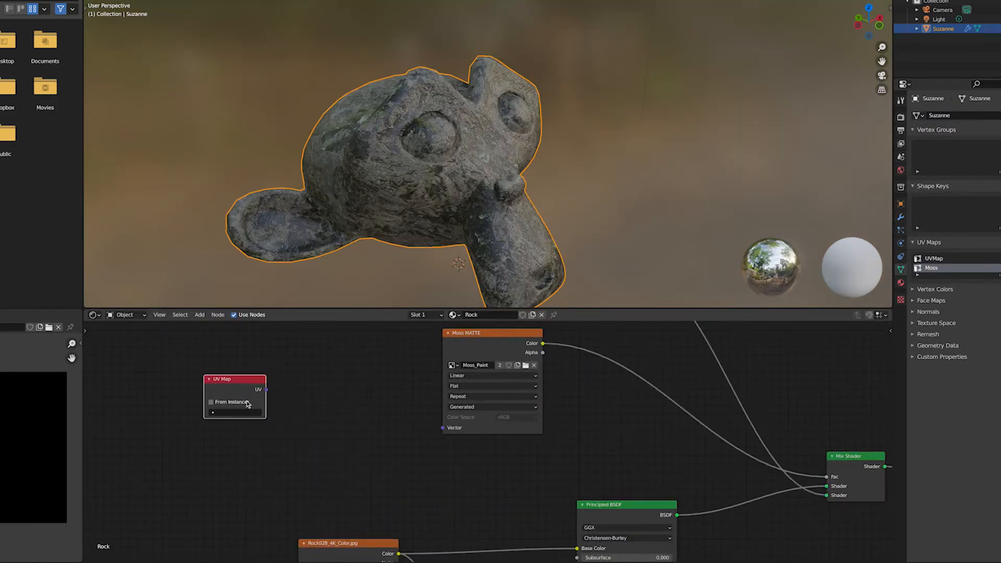
click(239, 412)
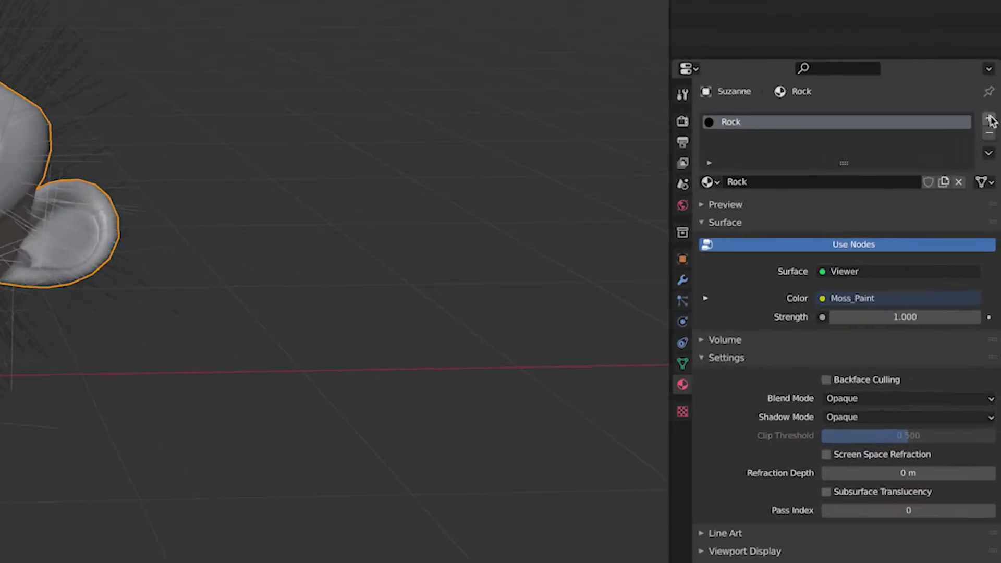
Add a second material slot with a new material named moss_hair and select it for editing
click(991, 120)
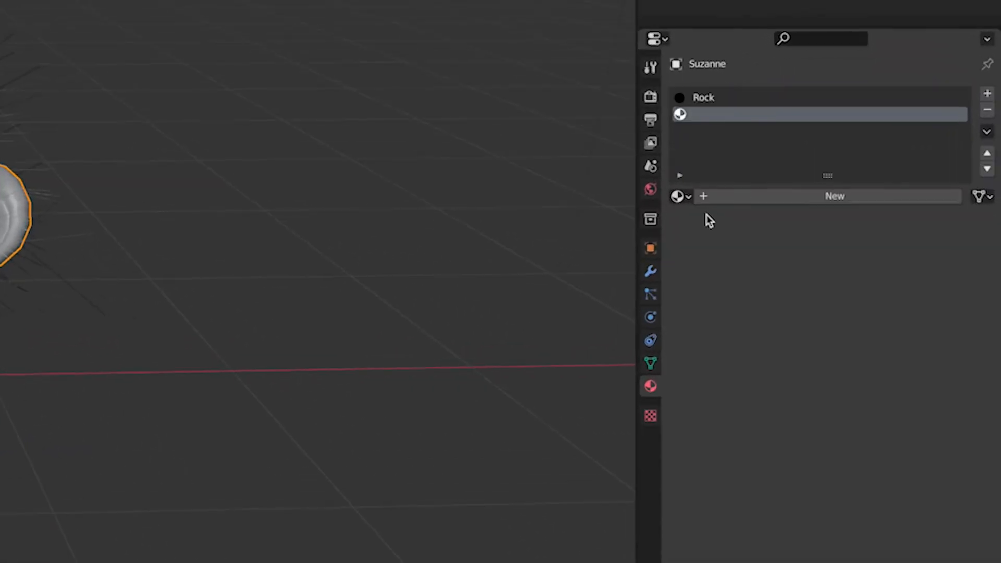
click(720, 196)
double_click(771, 195)
text(moss_)
text(hair)
key(Return)
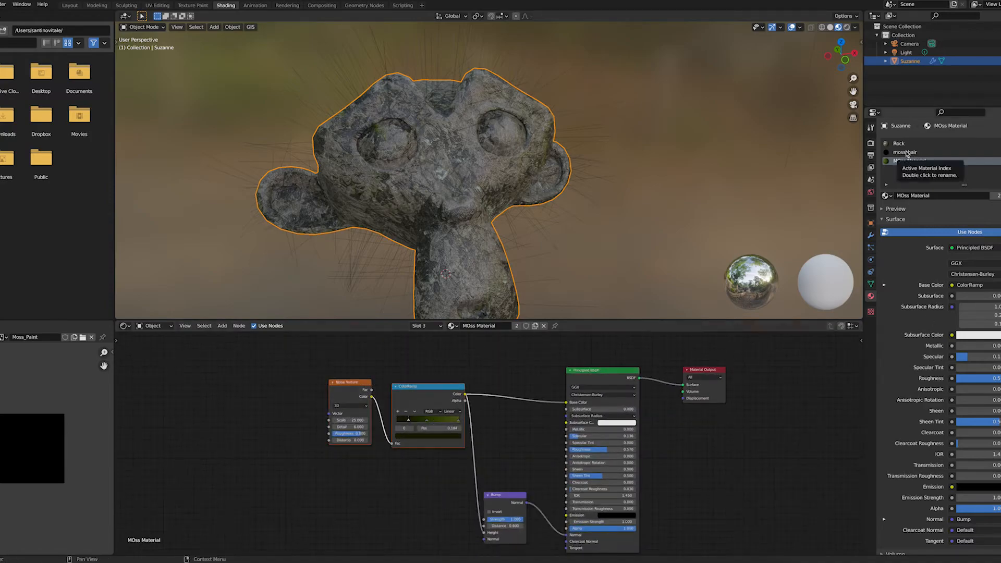
click(907, 153)
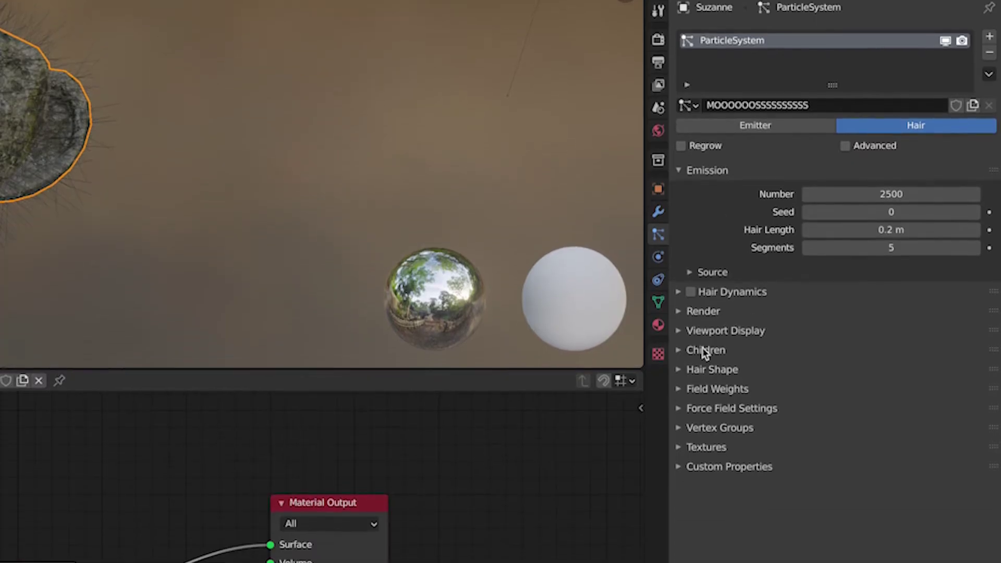
Render the hair particles with the moss_hair material and bring up the render engine choice
click(703, 311)
click(849, 327)
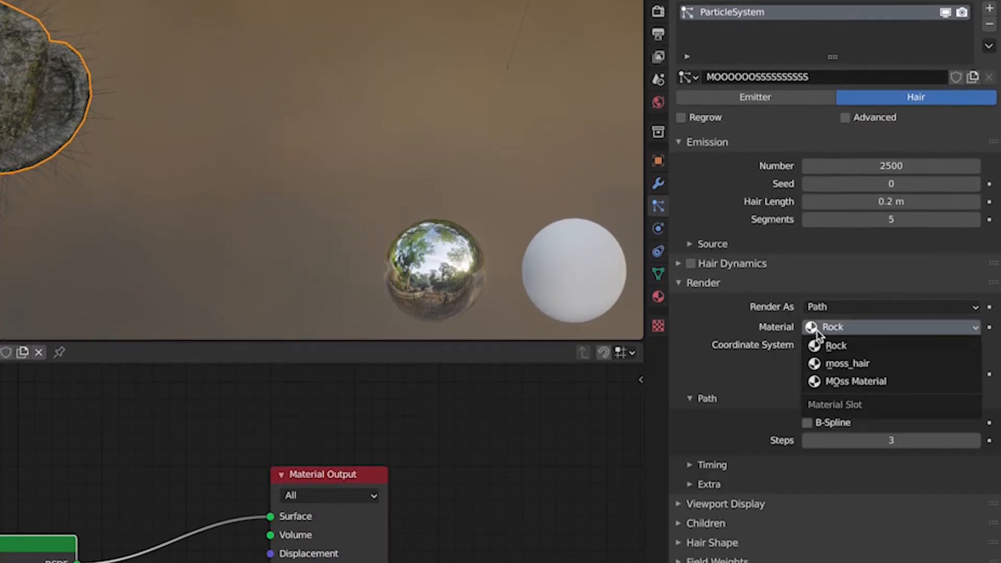
click(877, 365)
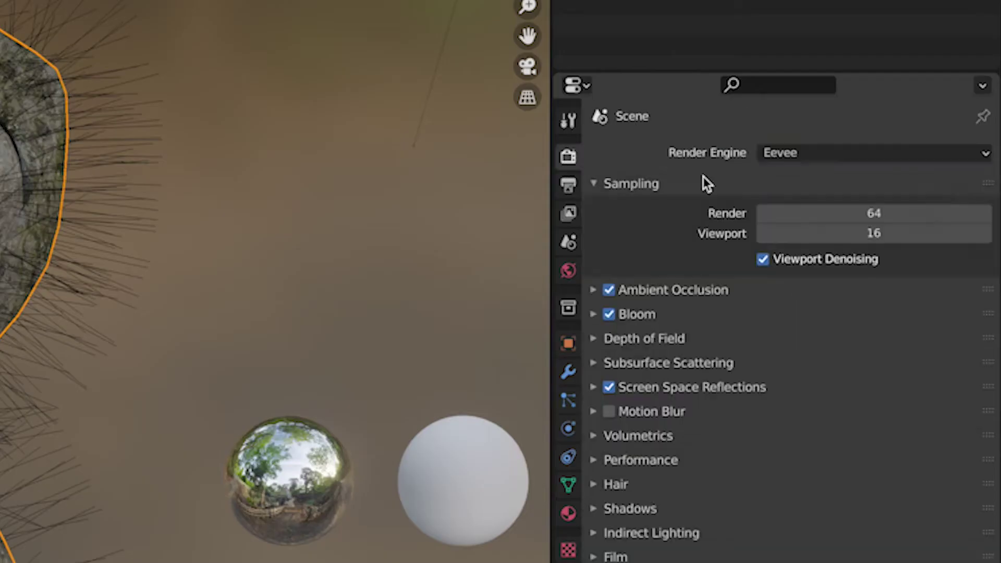
click(822, 153)
Switch to Cycles and give the moss hair interpolated children with an edited render amount
click(814, 219)
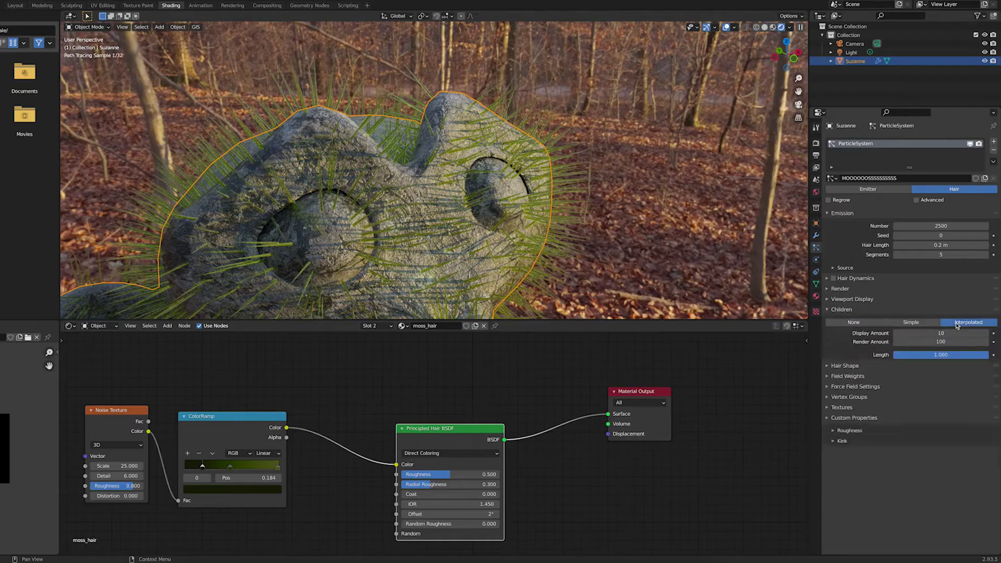
click(956, 325)
click(939, 342)
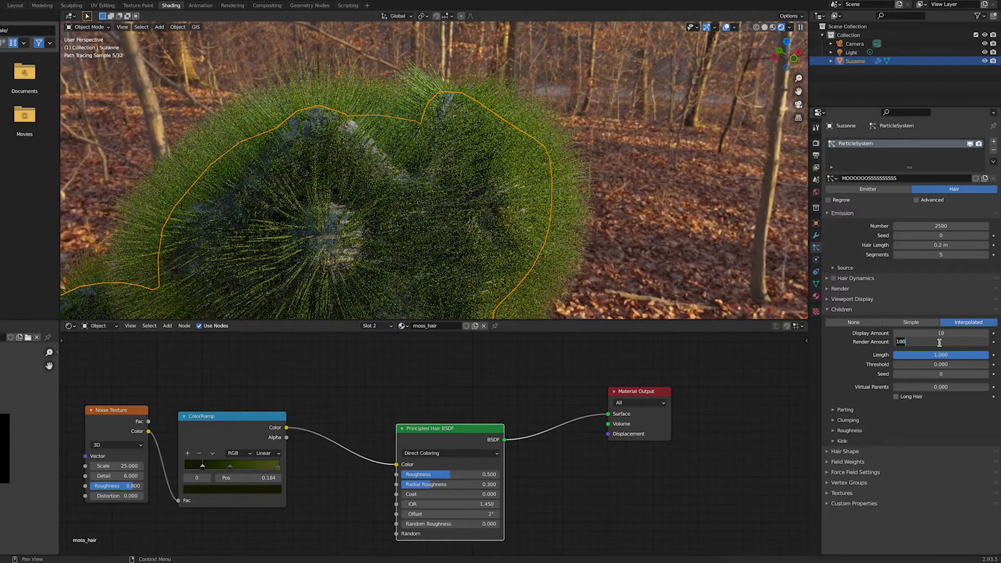
key(Return)
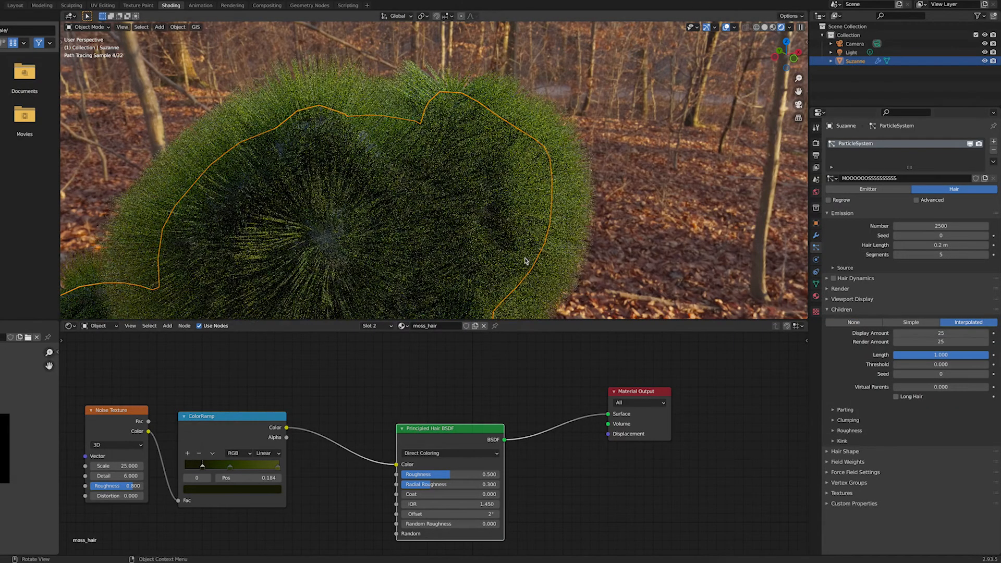
middle_drag(469, 235, 509, 260)
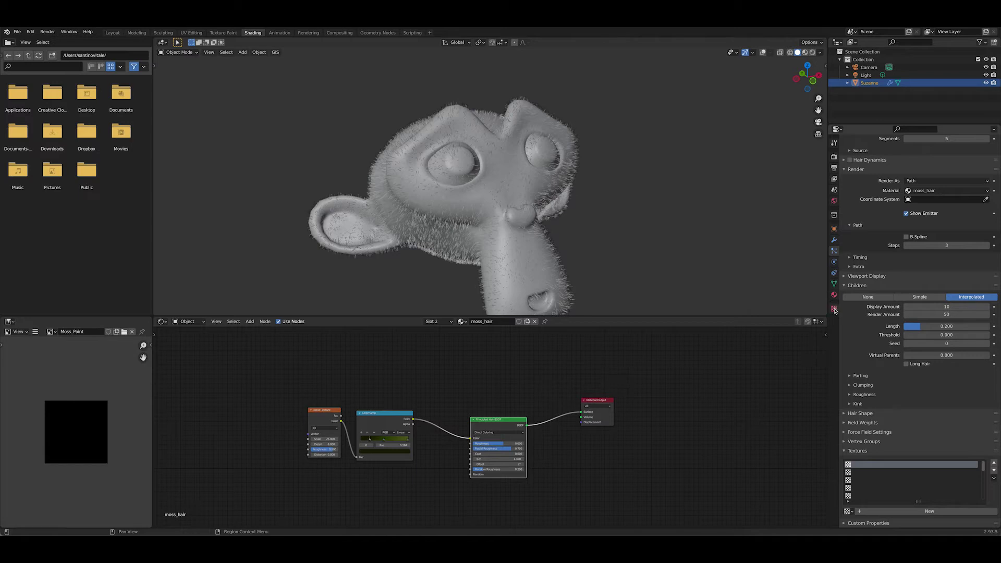
Create a texture from the Moss_Paint image and rename it 'moss guide'
click(835, 310)
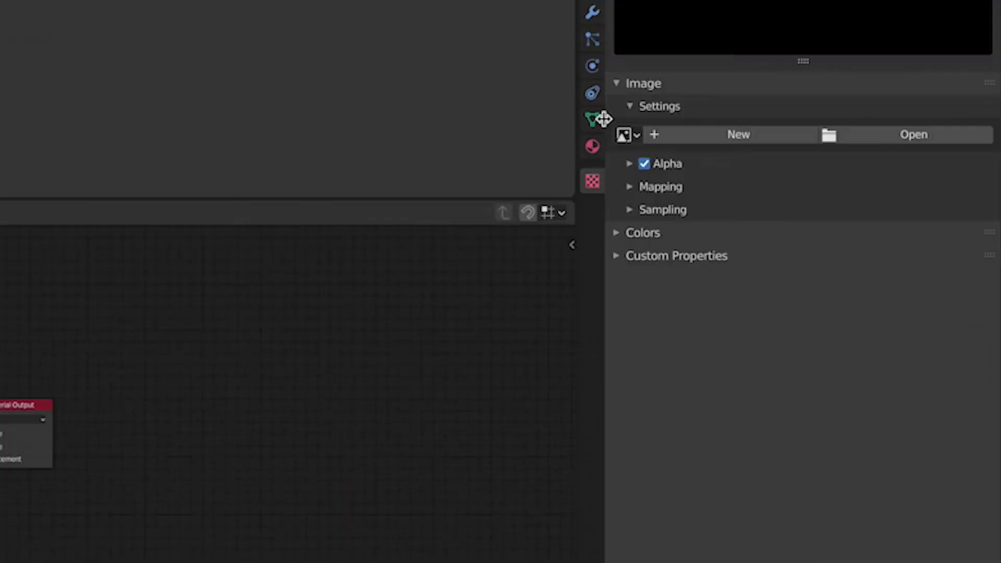
click(746, 296)
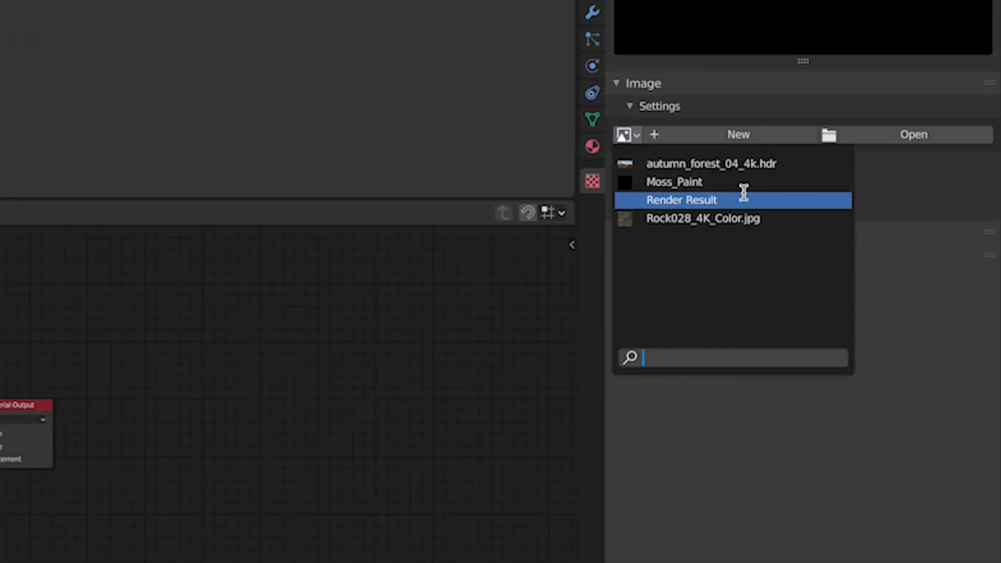
click(674, 182)
scroll(635, 535, down, 2)
click(621, 477)
scroll(622, 480, down, 3)
scroll(728, 344, down, 5)
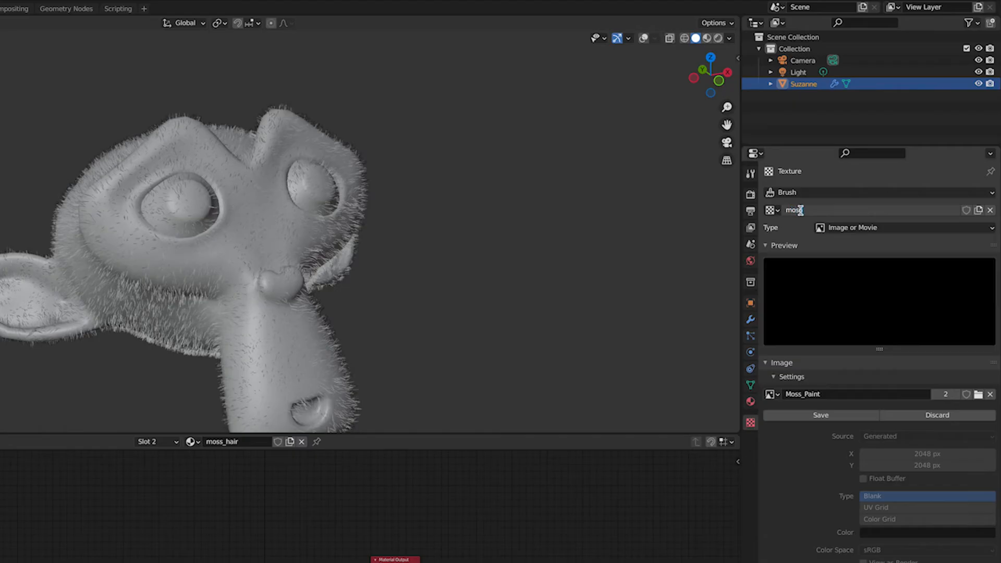
key(Escape)
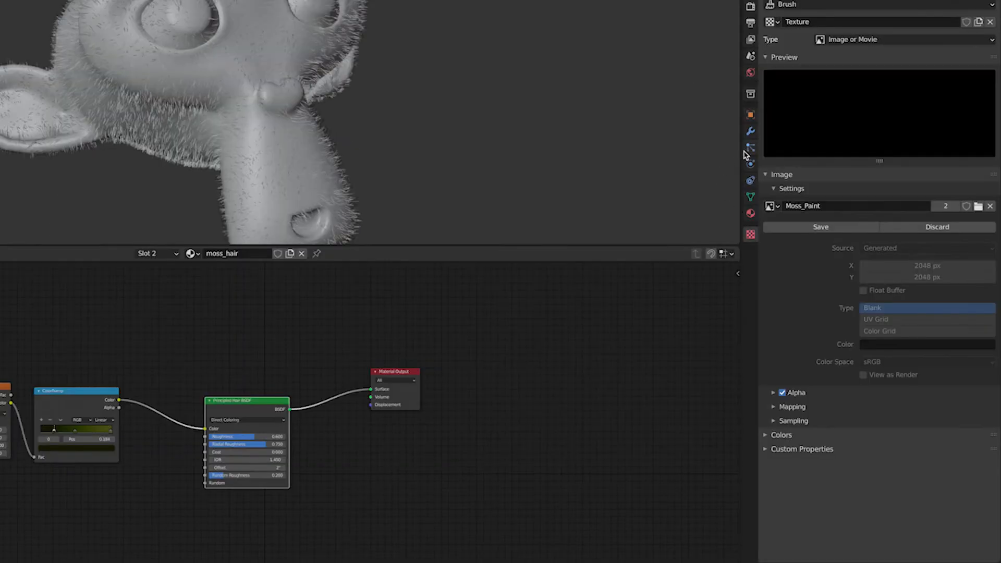
Assign the moss guide texture to the moss hair particle system, then return to the Rock material
click(750, 147)
scroll(822, 500, down, 3)
scroll(822, 499, down, 3)
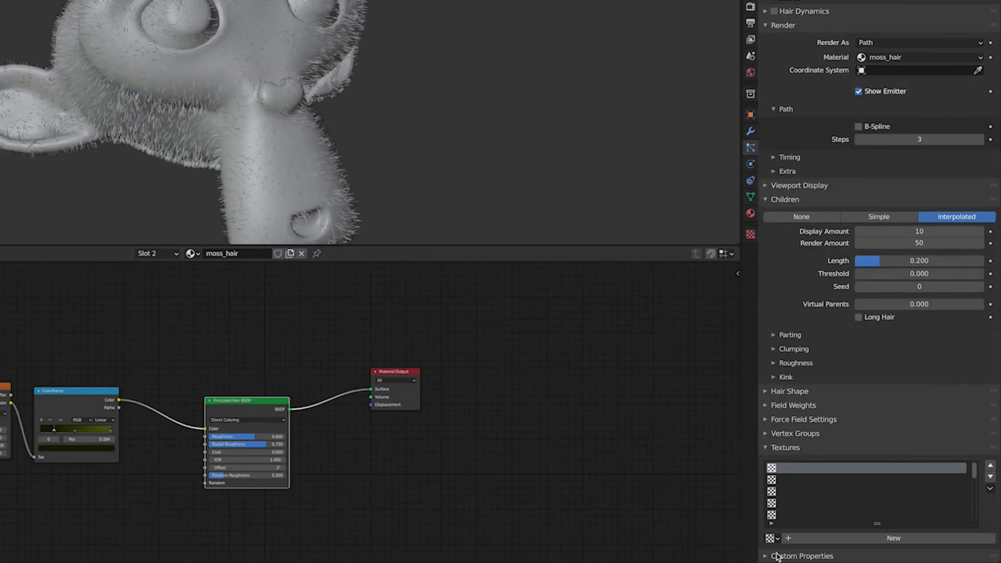
click(771, 539)
click(808, 420)
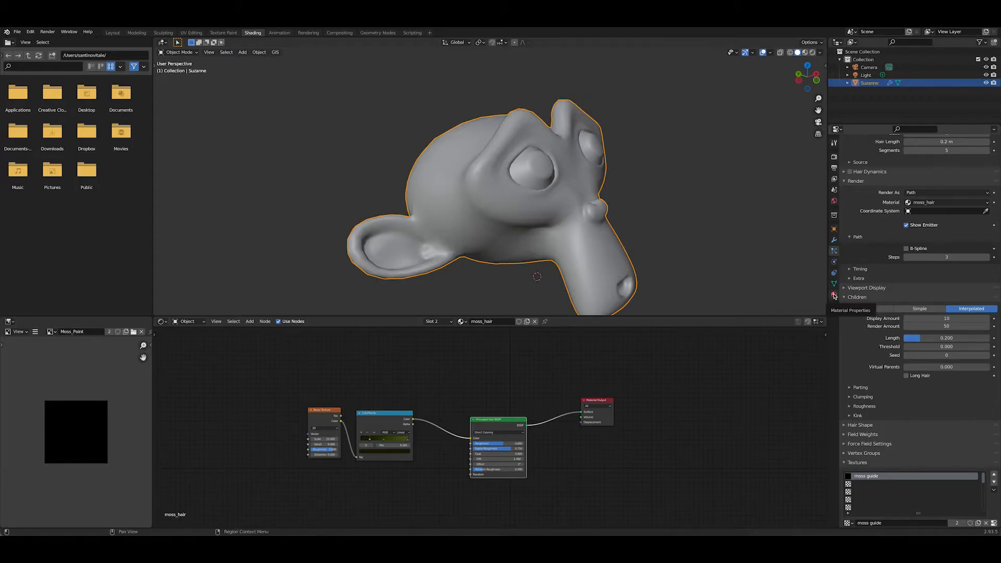
click(835, 297)
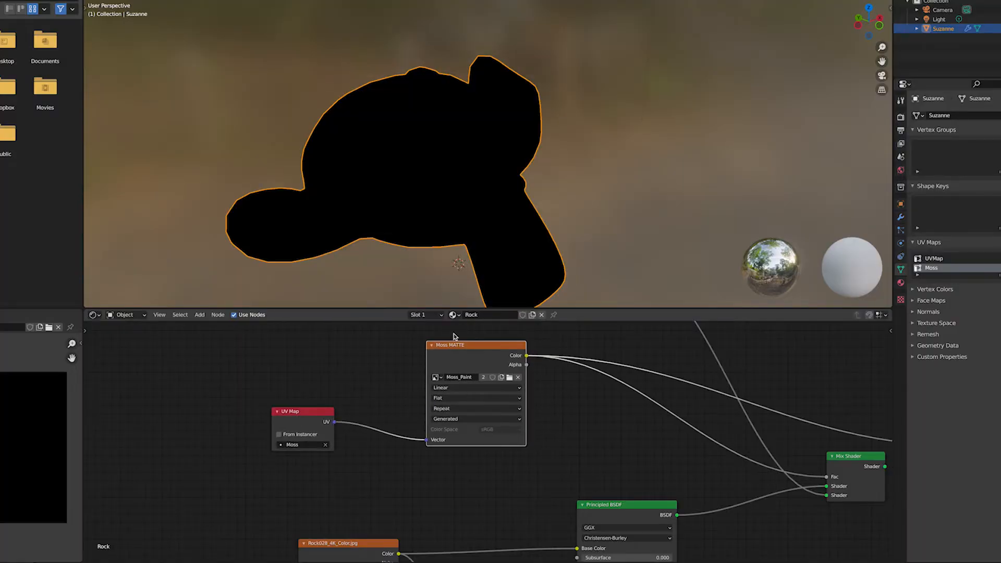
Check Suzanne's Moss UV layout against the MossMatte image in the UV Editing workspace
key(Tab)
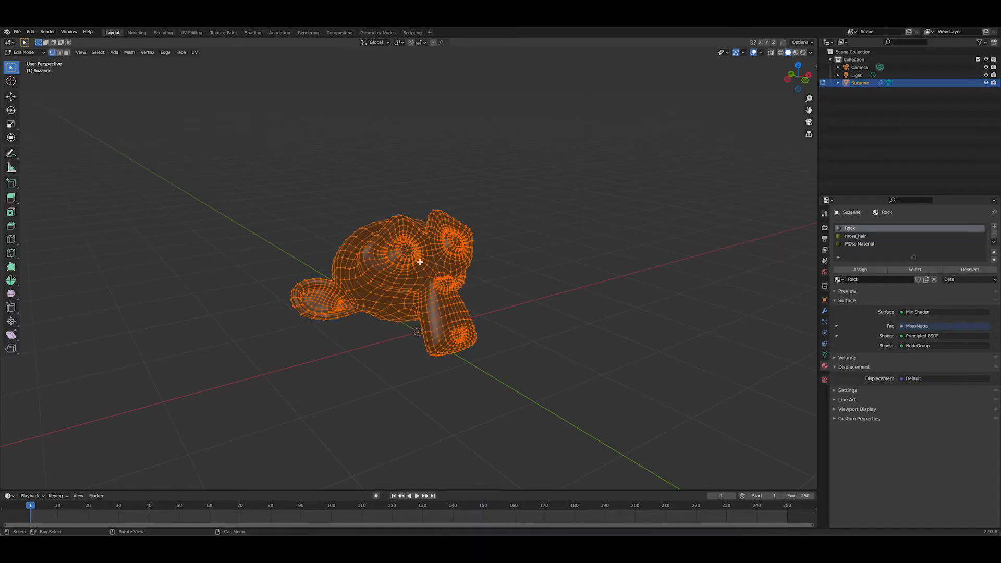
click(191, 33)
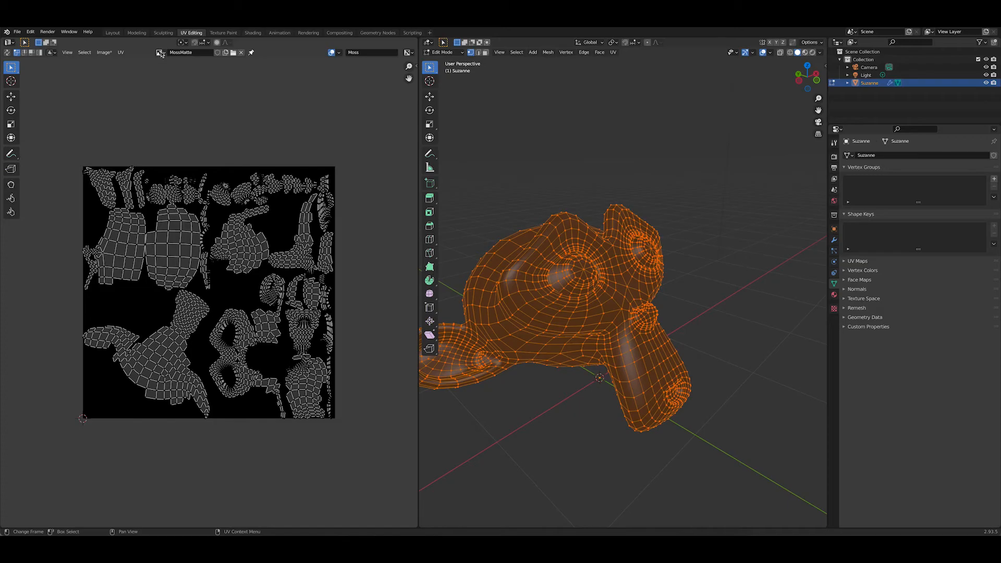
click(161, 53)
click(191, 87)
Return to the Layout workspace and put Suzanne into Texture Paint mode, framing her face
click(114, 33)
click(28, 52)
click(28, 103)
middle_drag(63, 130, 420, 326)
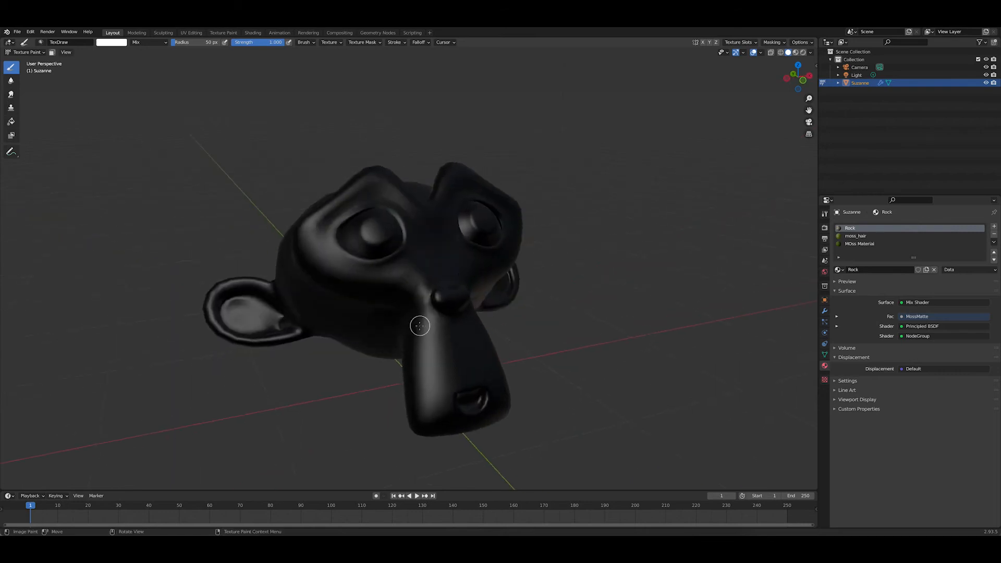
Inspect the moss patch in Material Preview shading from several angles, then return to Solid shading for the mask
click(796, 52)
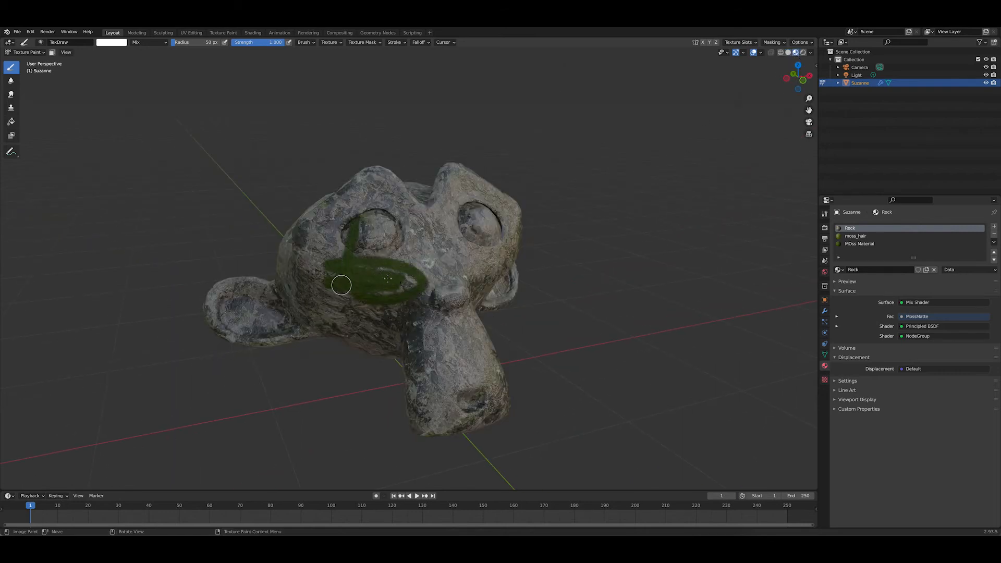
middle_drag(341, 285, 360, 314)
scroll(364, 337, up, 5)
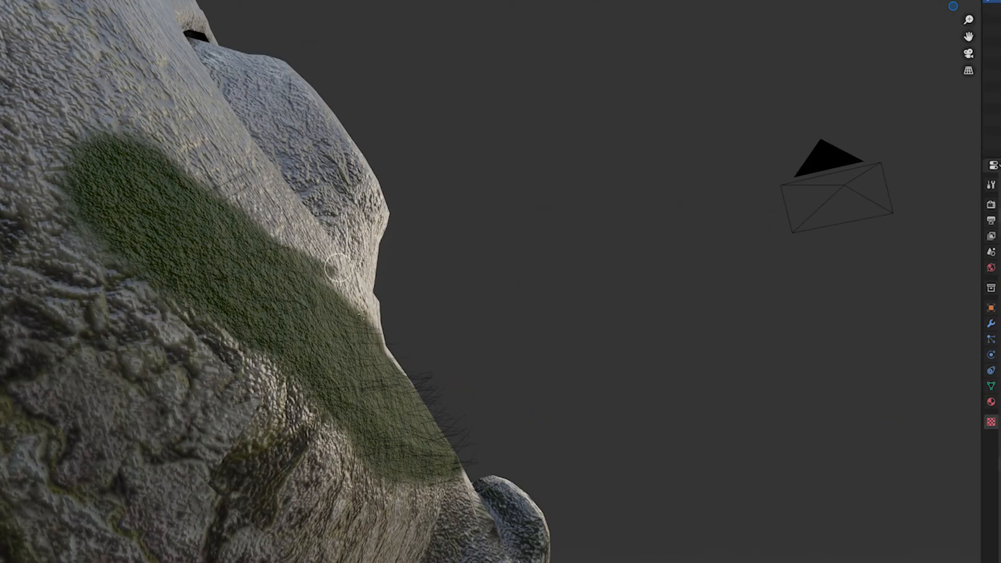
scroll(290, 252, down, 3)
middle_drag(290, 252, 277, 420)
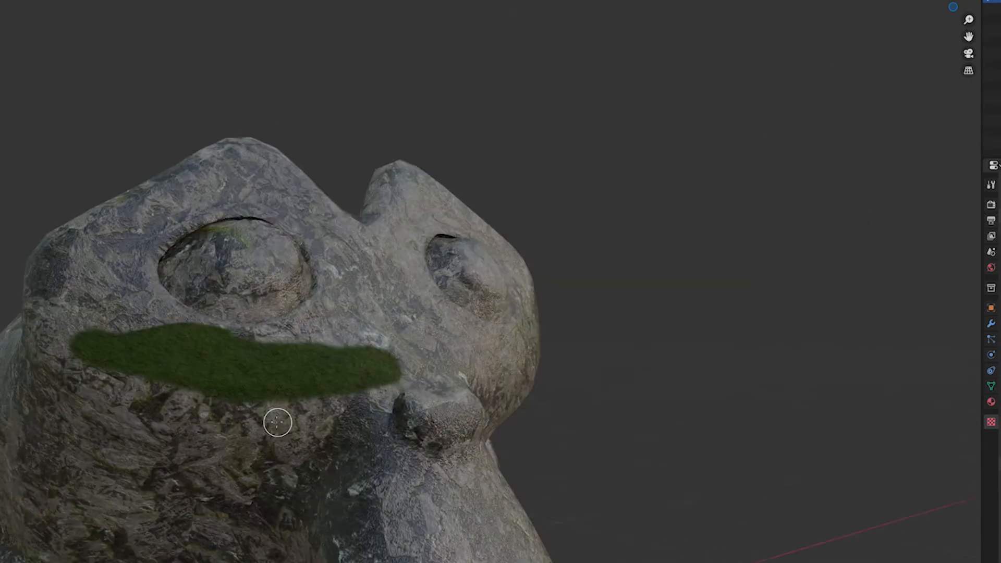
scroll(277, 420, up, 3)
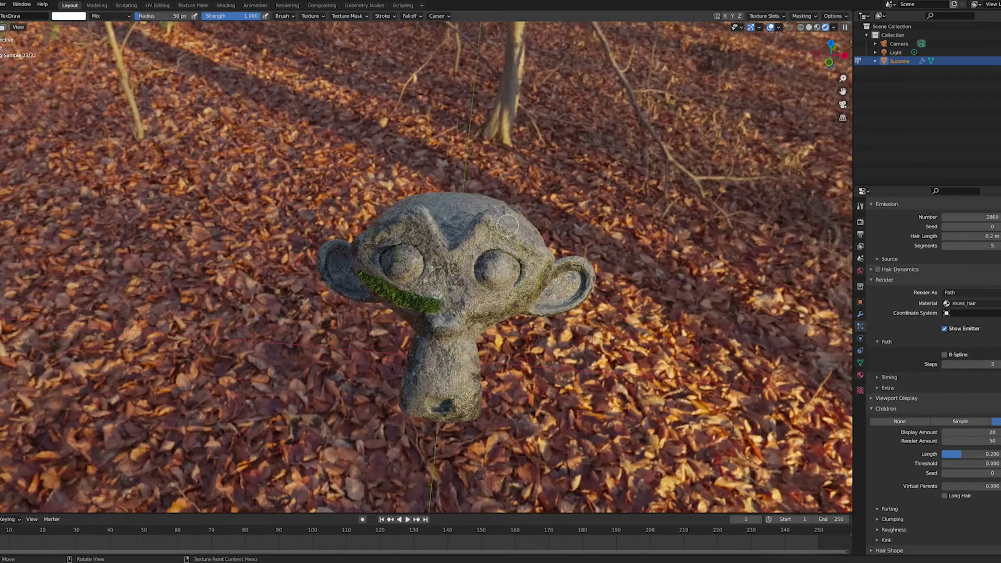
middle_drag(507, 225, 438, 221)
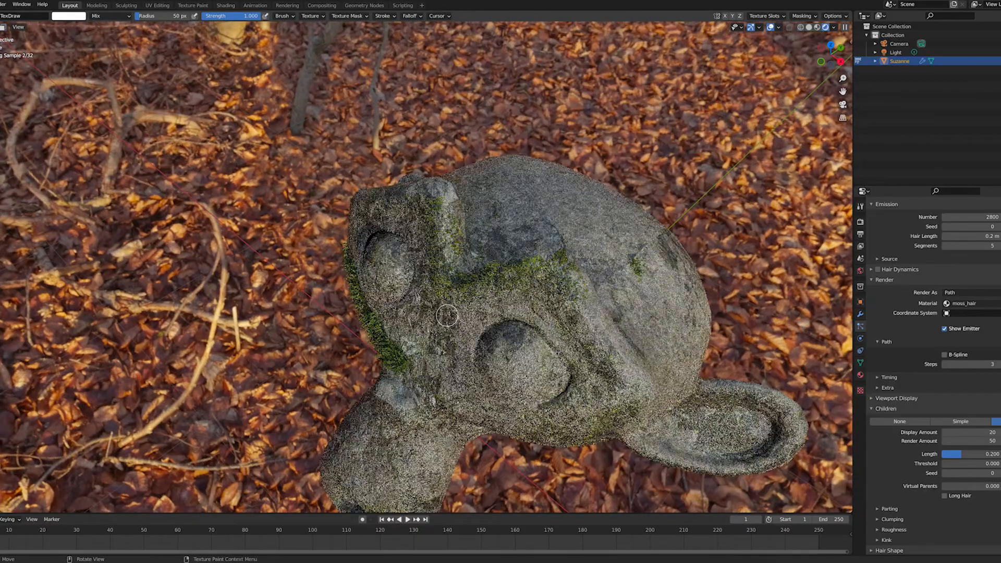
middle_drag(440, 234, 520, 285)
click(810, 28)
Paint white moss mask strokes over Suzanne's brow, eye rims, snout and ears from several angles
middle_drag(407, 234, 442, 282)
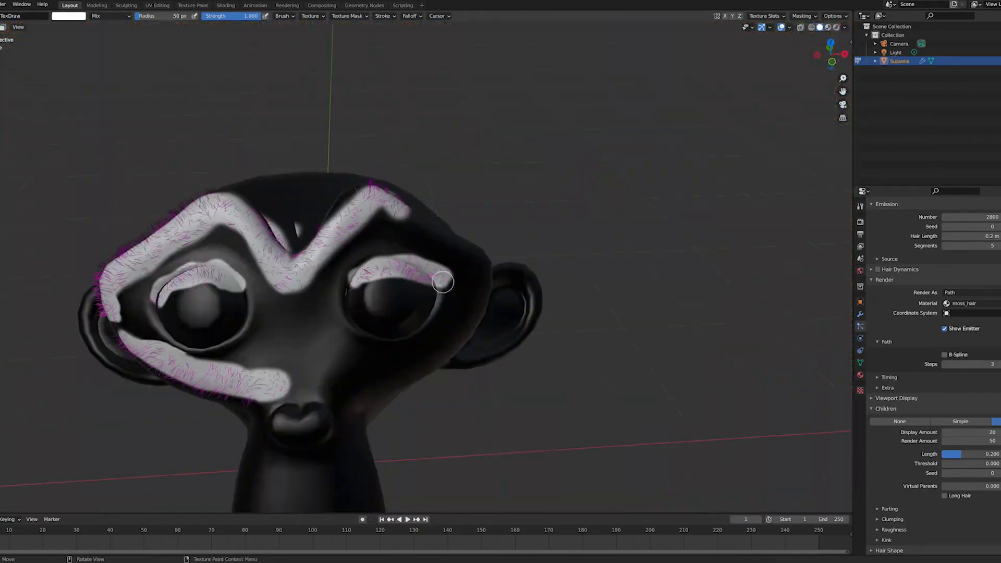
scroll(247, 345, down, 5)
middle_drag(247, 345, 408, 333)
scroll(407, 332, up, 8)
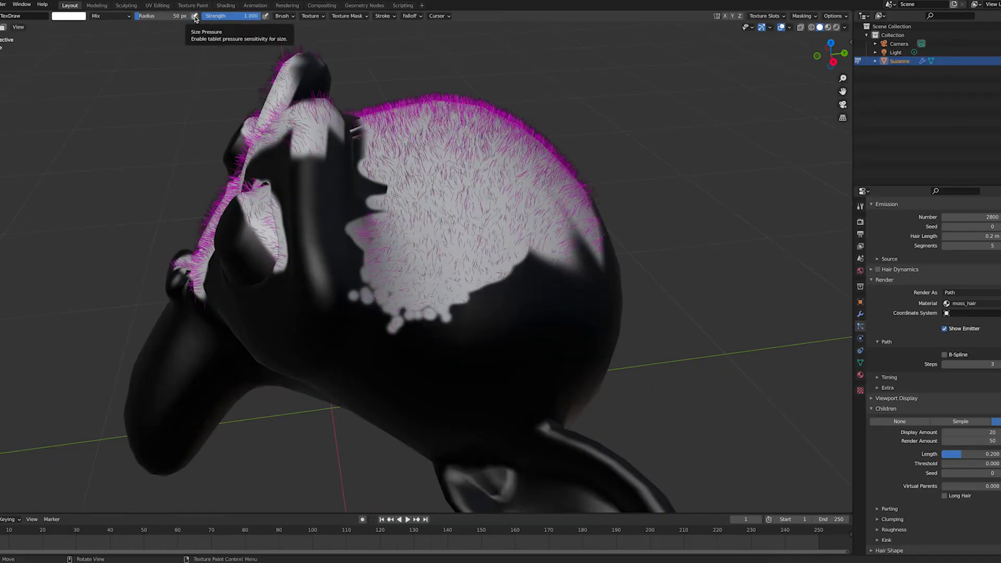
middle_drag(279, 268, 621, 217)
scroll(270, 372, down, 5)
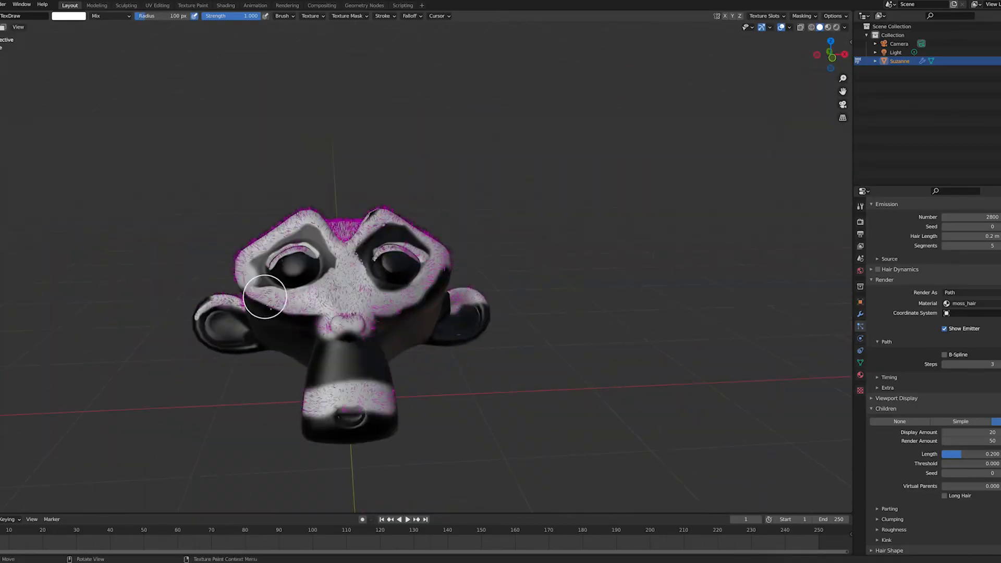
View the thick green moss hair in Rendered shading and bring up the brush colour picker for black
click(837, 27)
mouse_move(420, 404)
middle_down()
mouse_move(337, 278)
mouse_move(344, 374)
mouse_move(392, 336)
mouse_move(394, 280)
middle_up()
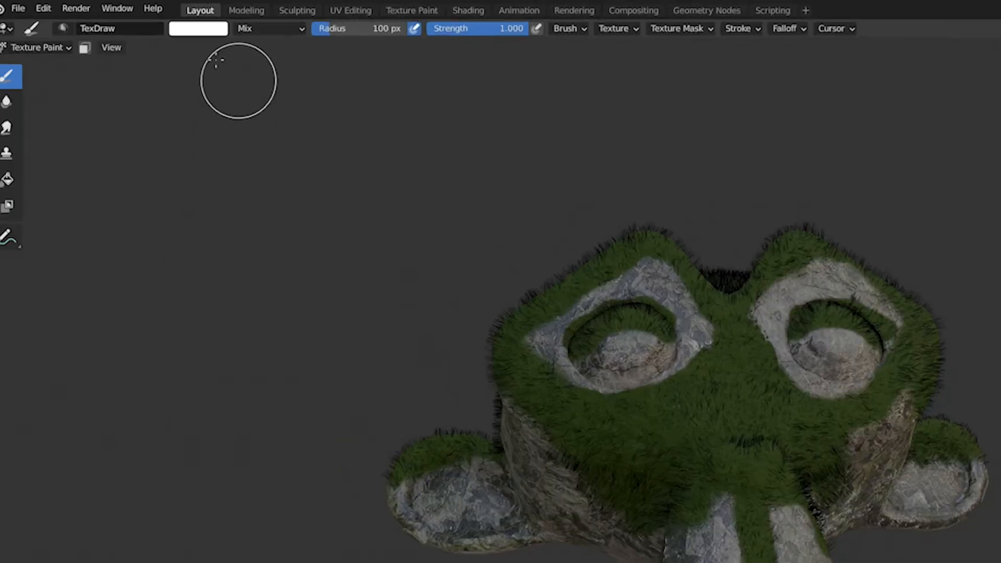
click(258, 38)
mouse_move(378, 193)
middle_down()
mouse_move(494, 289)
mouse_move(289, 272)
middle_up()
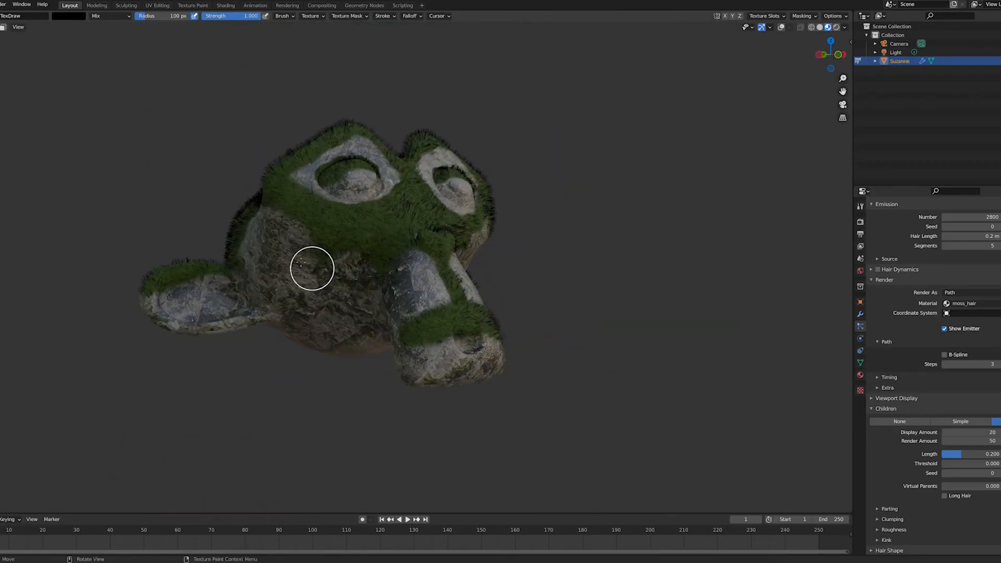